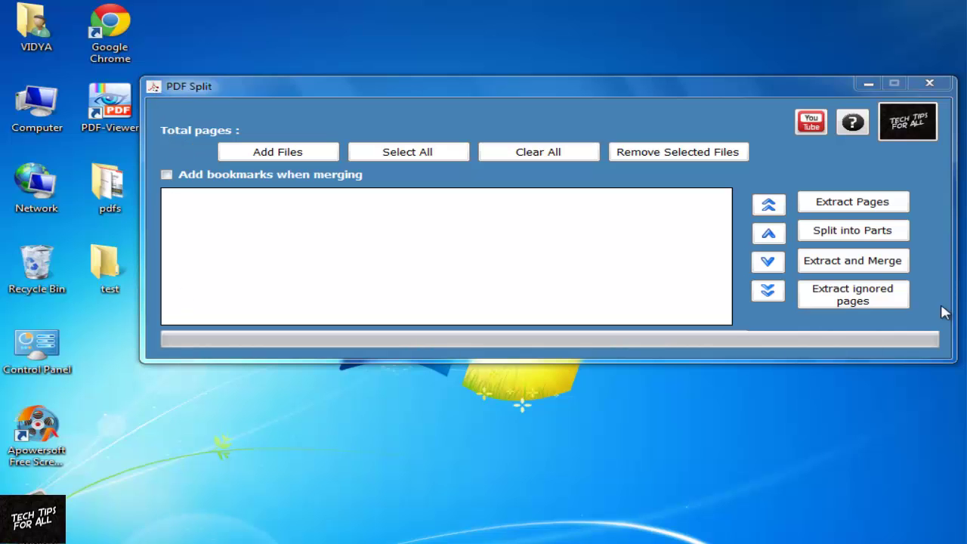
- Add c_sharp_net, Computer and Psychology reports and Microsoft from Desktop\pdfs to PDF Split
left_click(272, 155)
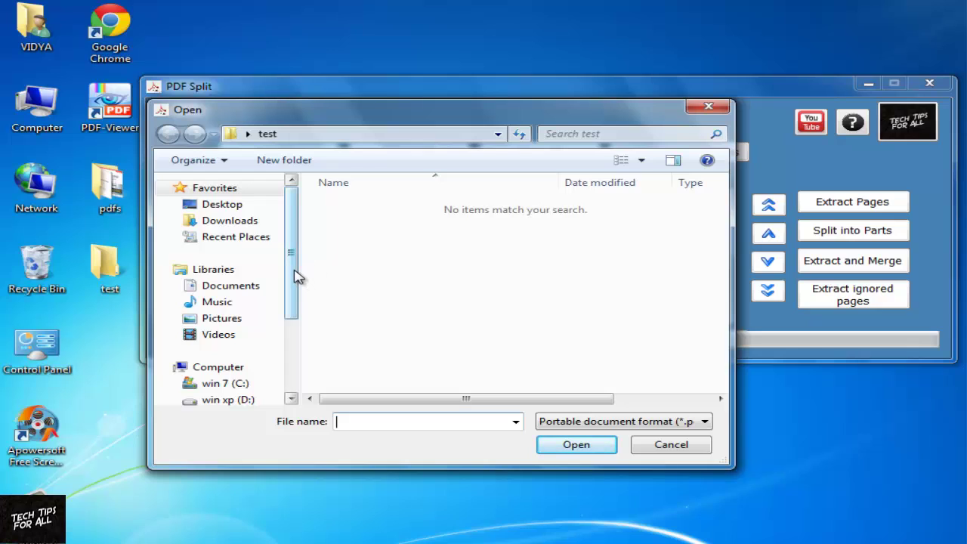
left_click(222, 206)
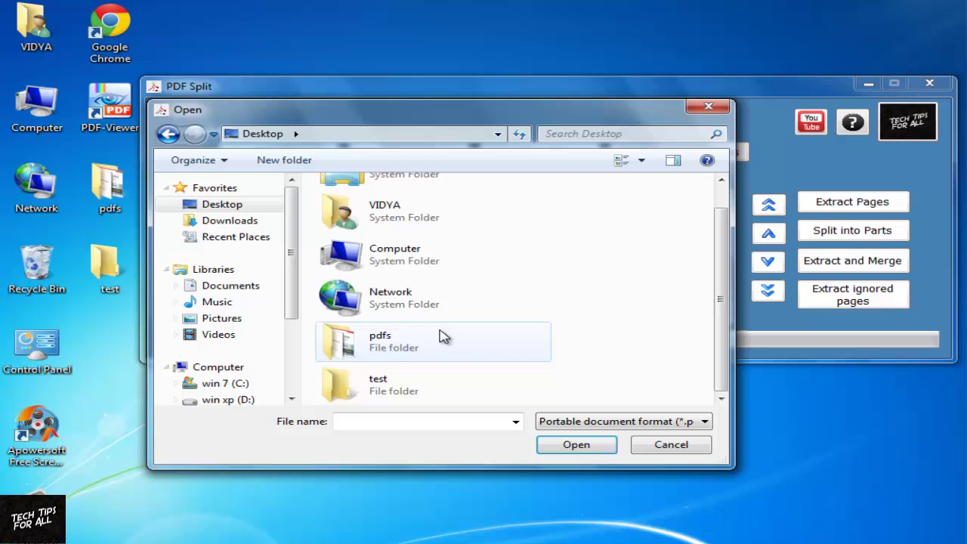
double_click(434, 337)
left_click(362, 225)
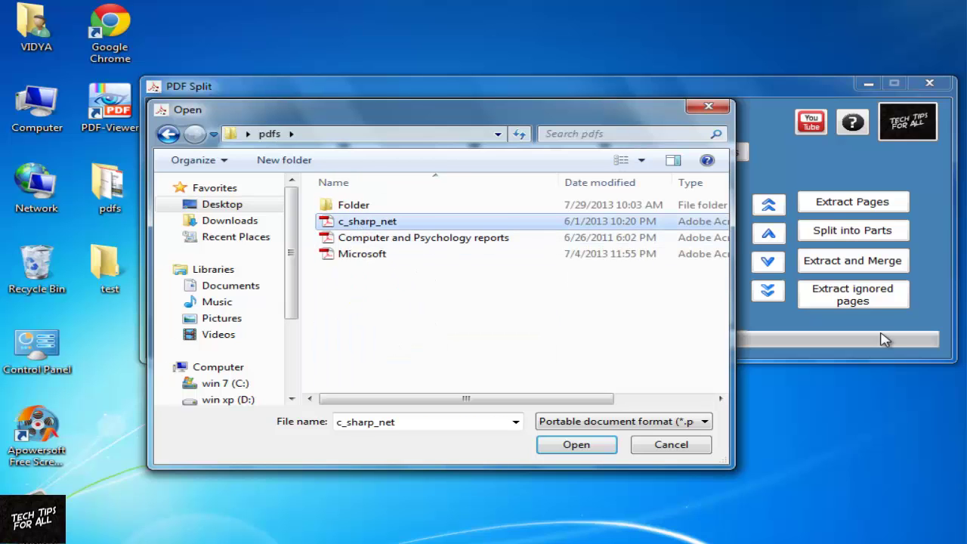
key("shift+End")
key("Return")
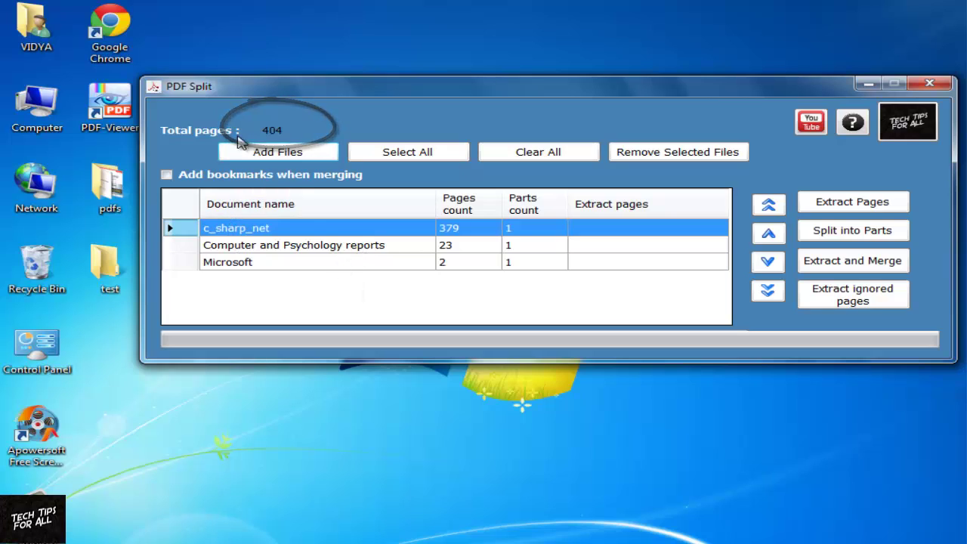
- Sort the file list by document name, page count and parts count
left_click(310, 205)
left_click(400, 217)
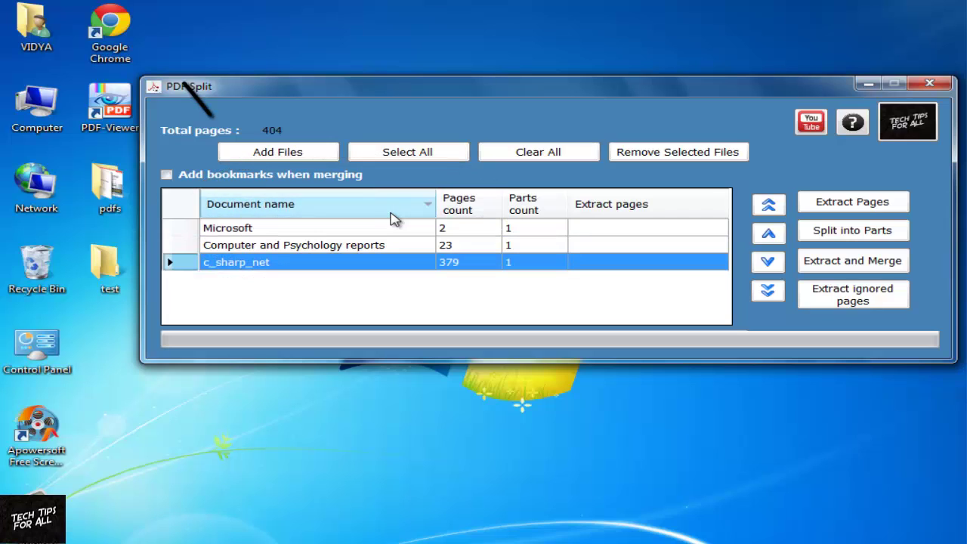
left_click(463, 215)
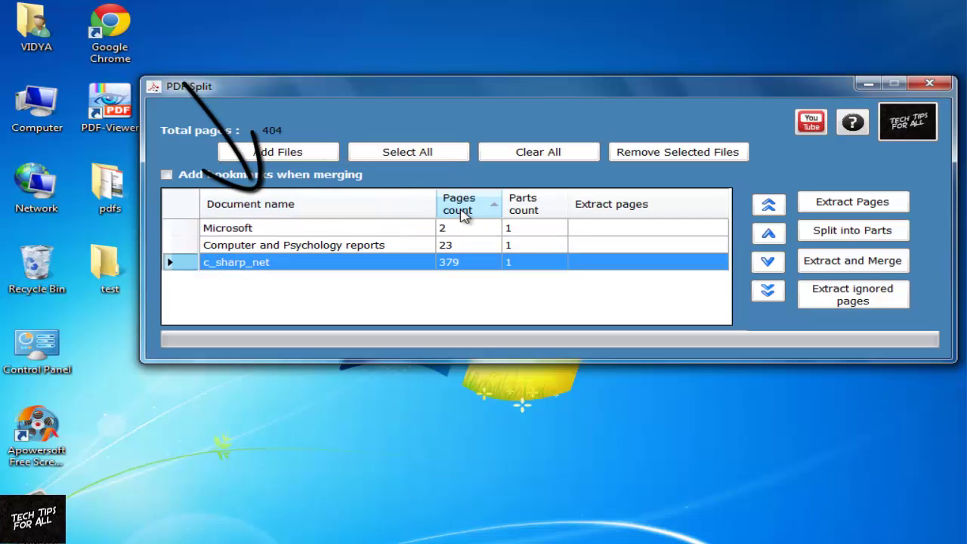
left_click(525, 212)
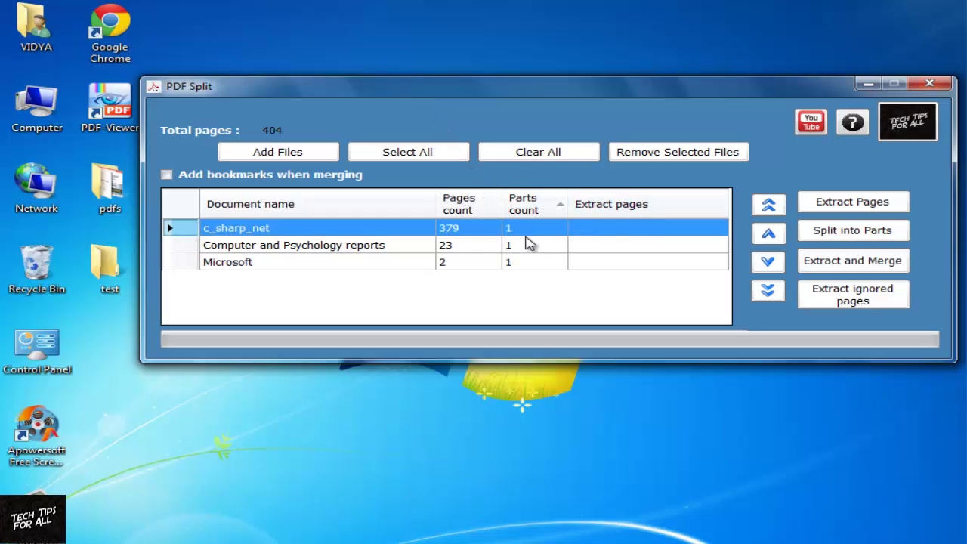
- Set c_sharp_net to 3 parts and Computer and Psychology reports to 2 parts
left_click(523, 234)
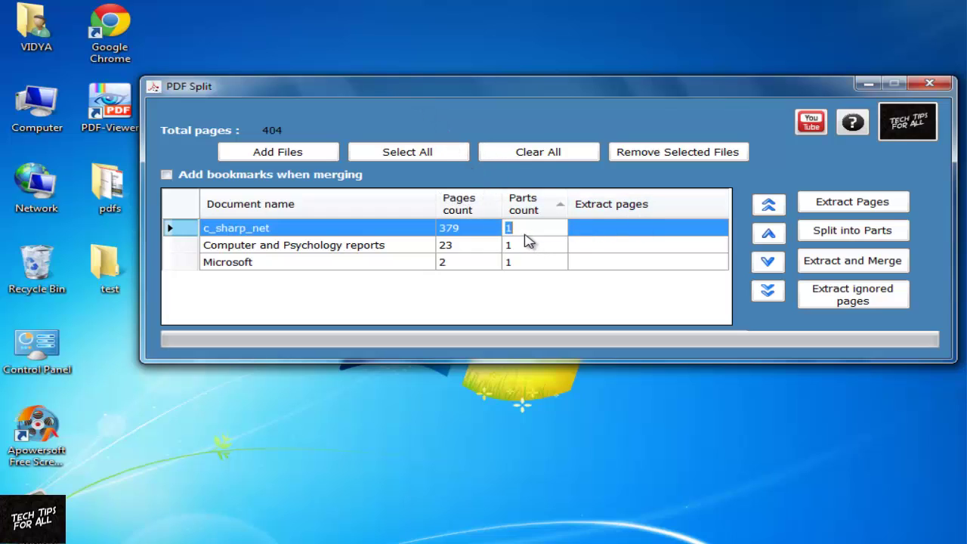
type("3")
left_click(528, 241)
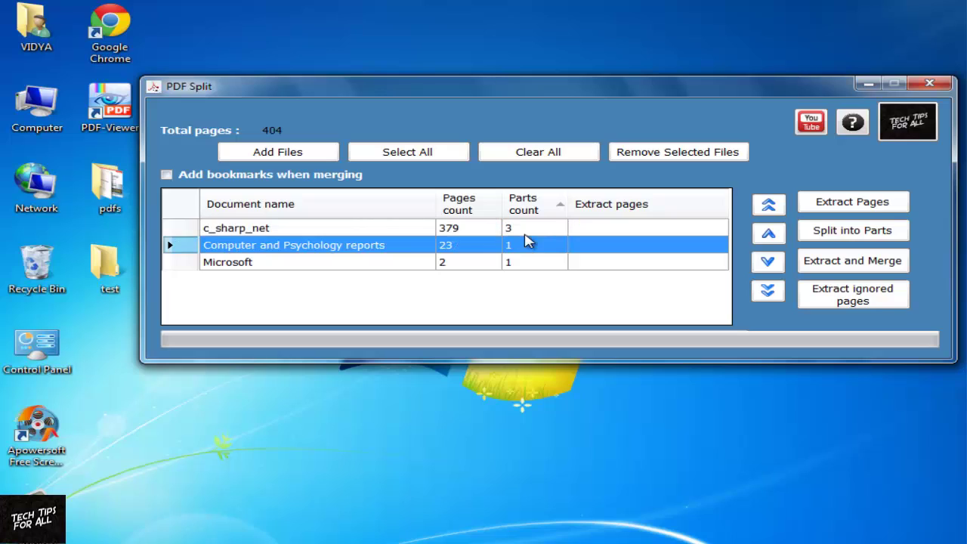
left_click(528, 240)
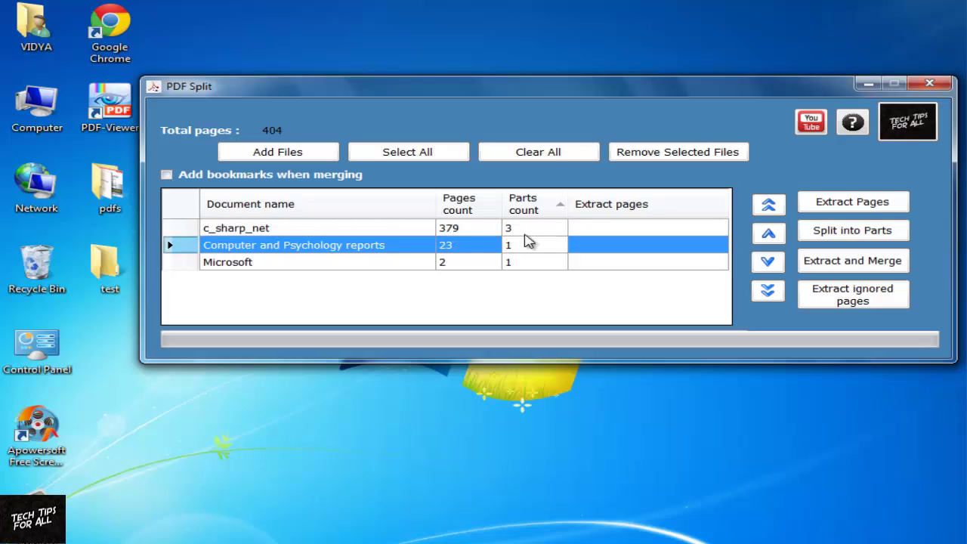
type("2")
key("Return")
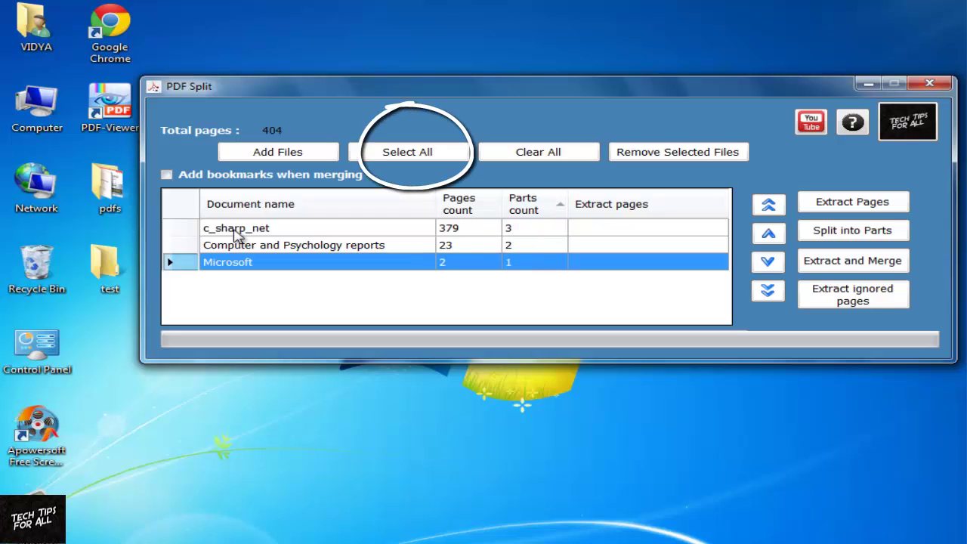
- Split all three selected PDFs into parts, saving the output to the test folder
left_click(437, 159)
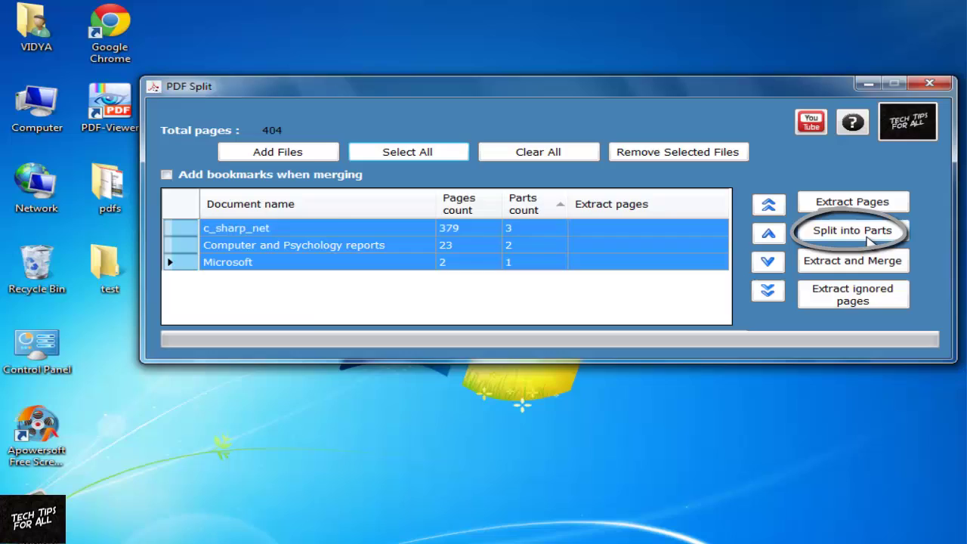
left_click(873, 240)
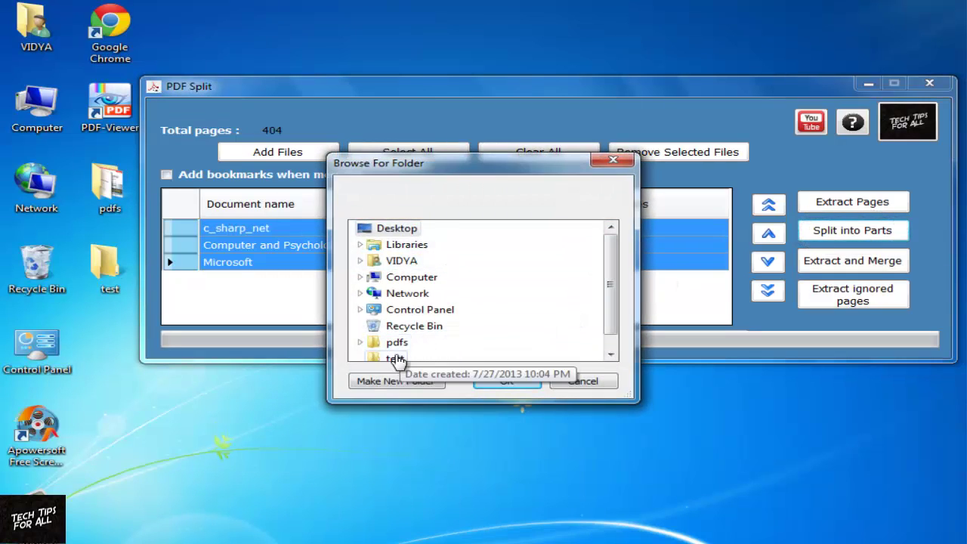
left_click(399, 358)
left_click(513, 385)
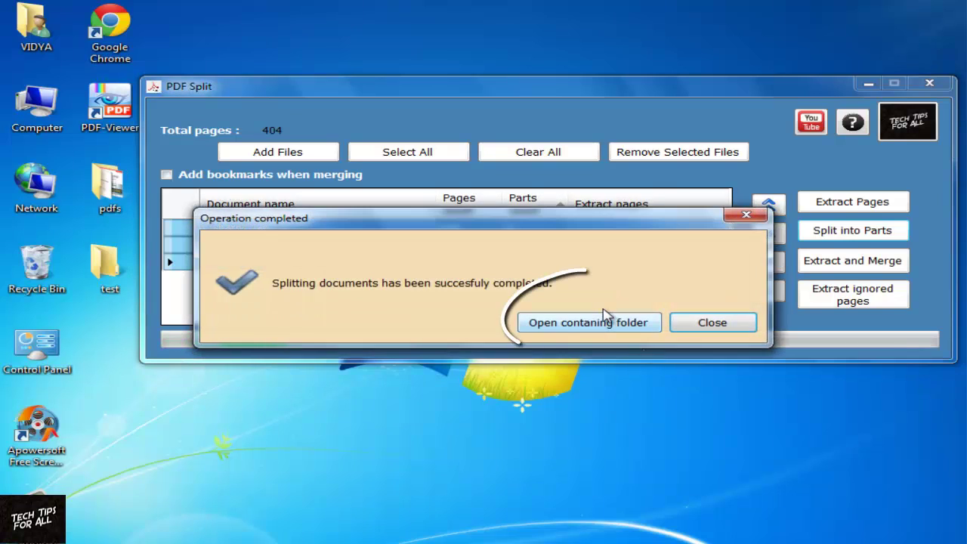
- Open the output folder, dismiss the completion message and rearrange the windows
left_click(605, 325)
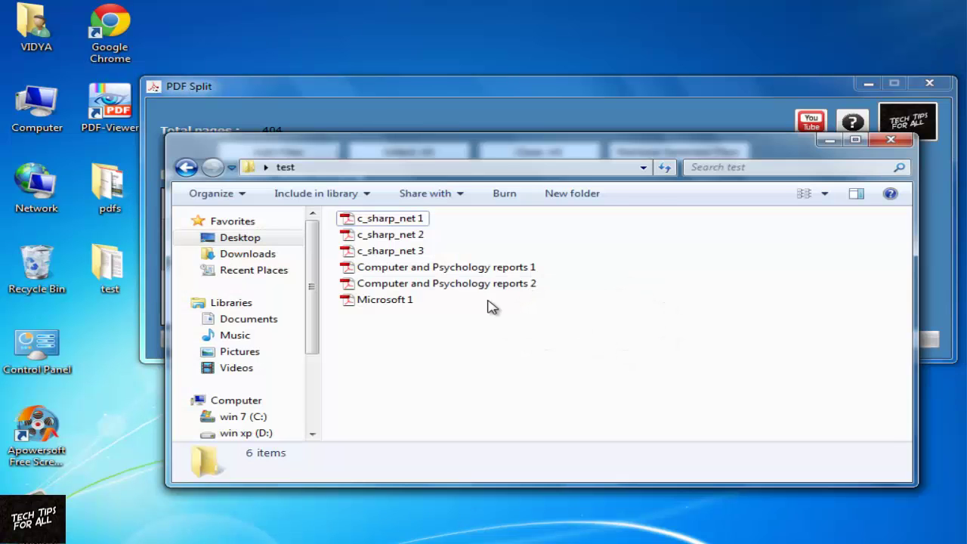
mouse_move(525, 158)
left_mouse_down()
mouse_move(552, 310)
mouse_move(512, 284)
left_mouse_up()
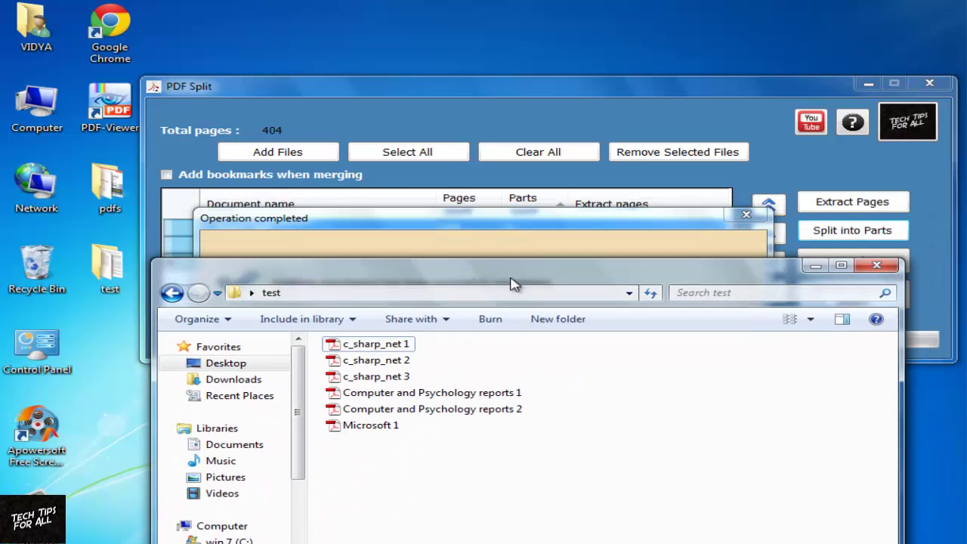
left_click(536, 232)
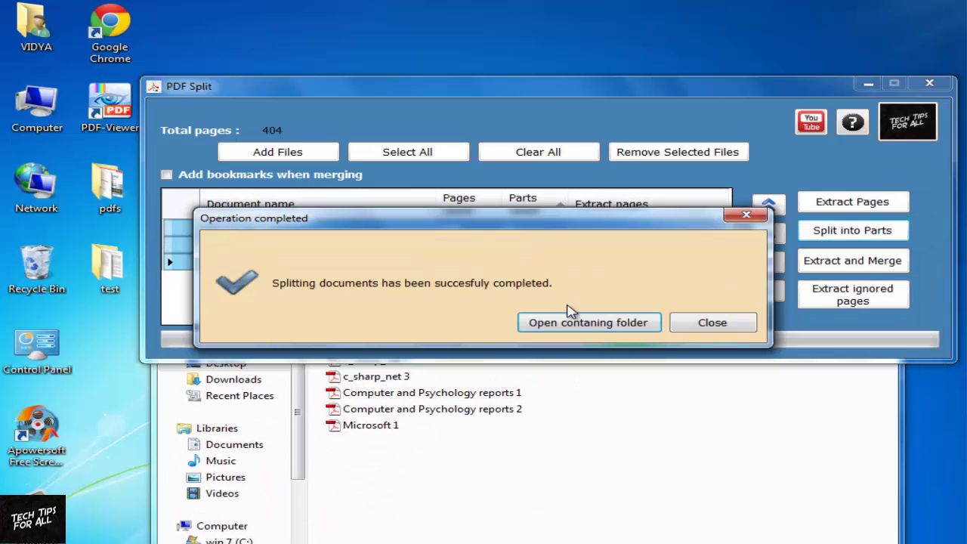
left_click(681, 323)
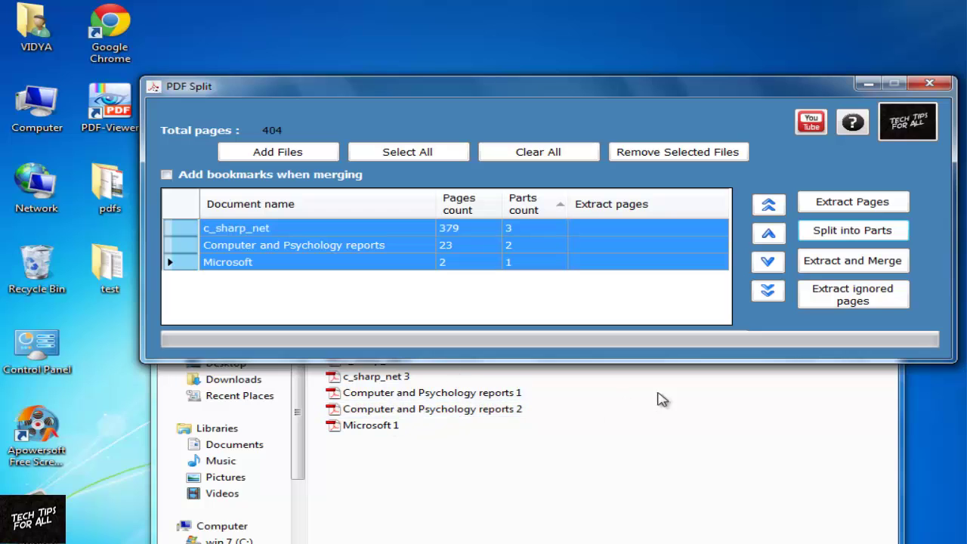
left_click_drag(688, 91, 692, 50)
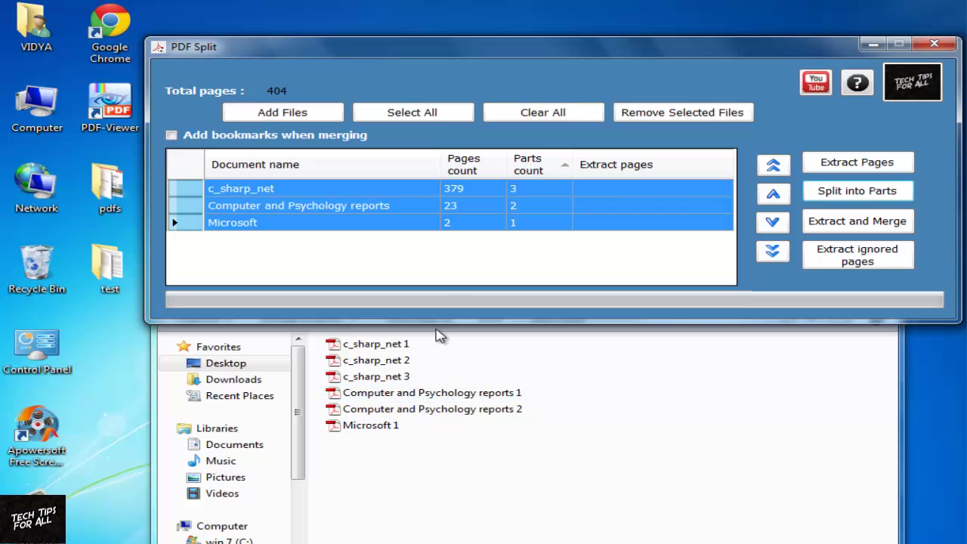
- Select and delete the six split PDFs in the test folder, confirming the deletion
left_click(675, 383)
key("ctrl+a")
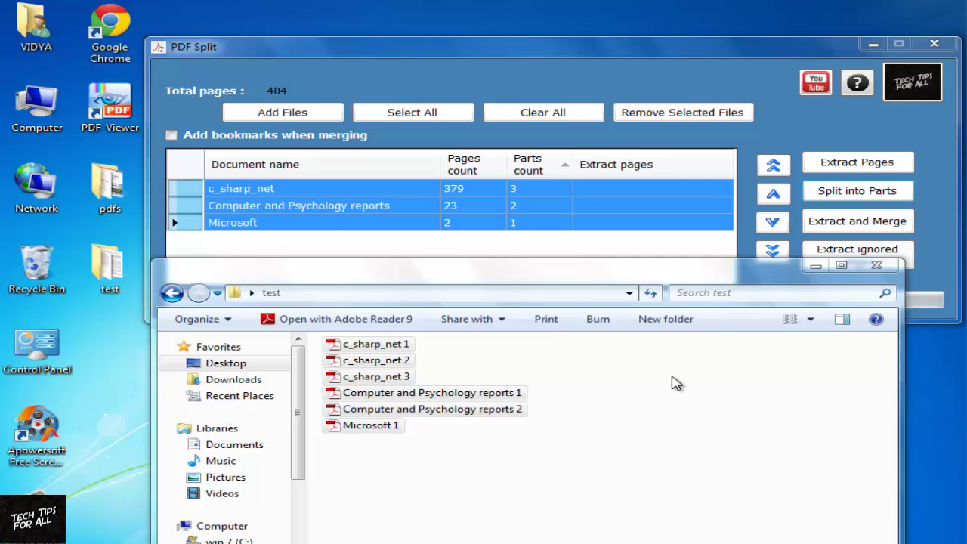
key("Delete")
key("Return")
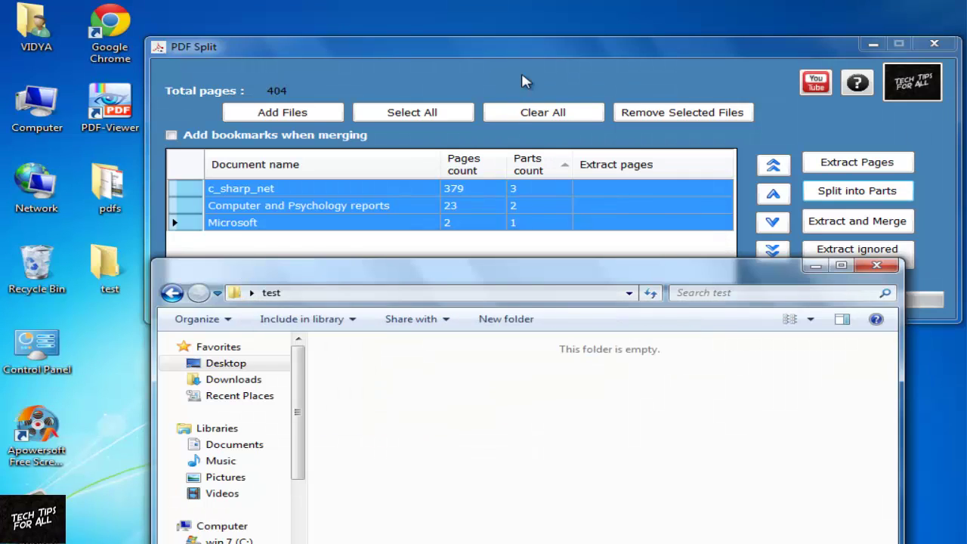
- Return to PDF Split and begin entering c_sharp_net's pages to extract
left_click(520, 70)
left_click(594, 189)
left_click(648, 239)
type("2-3, 55, 100")
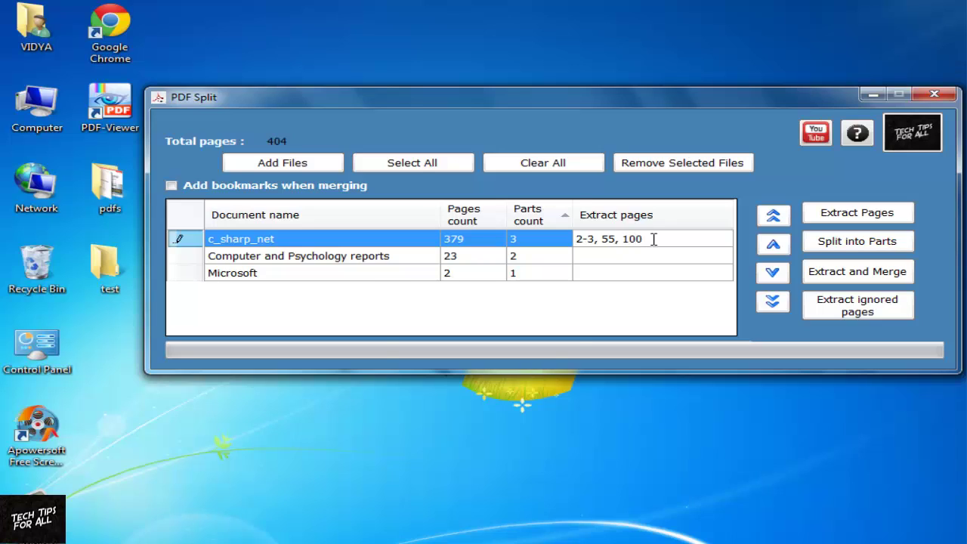
- Finish c_sharp_net's ranges (2-3, 55, 100-200, 295) and enter 1-5, 7 for Computer and Psychology reports
type("-200,")
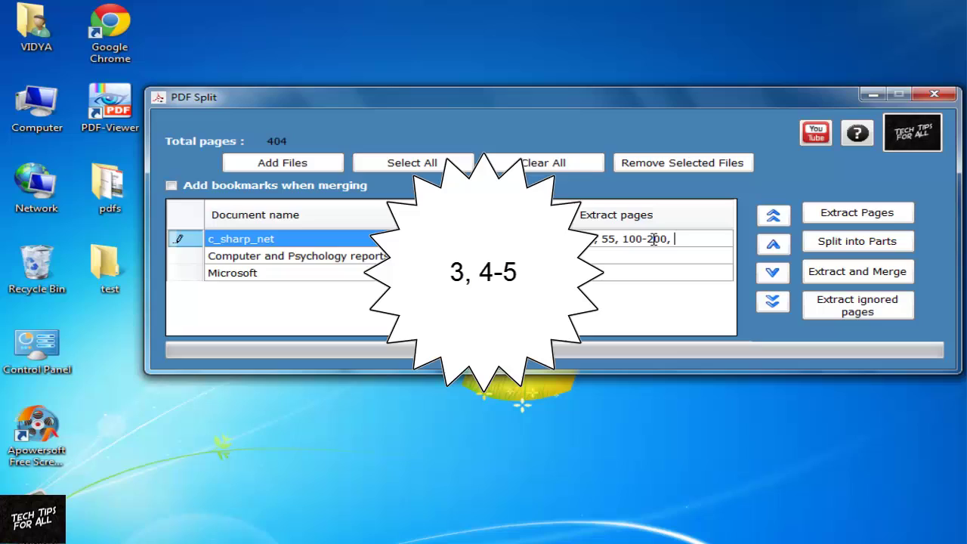
type(" 9")
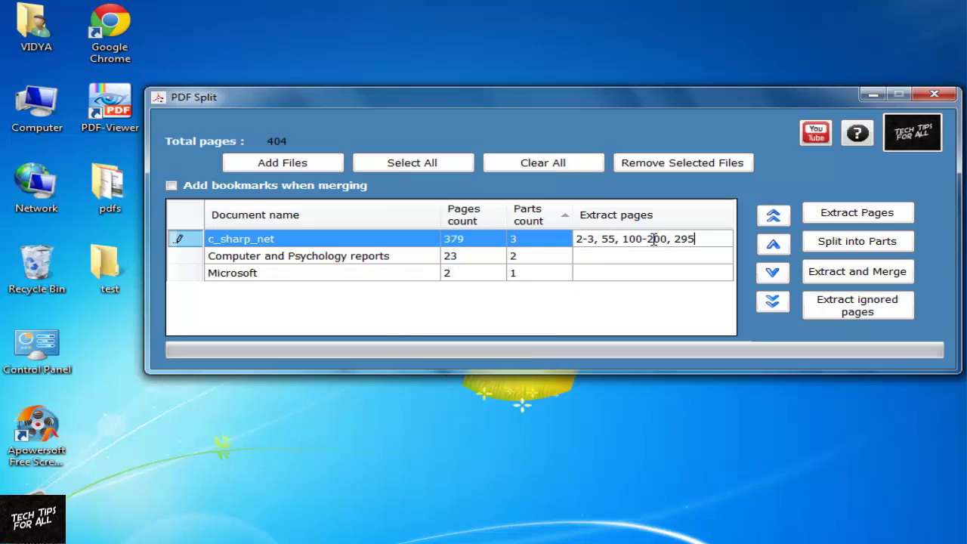
left_click(594, 257)
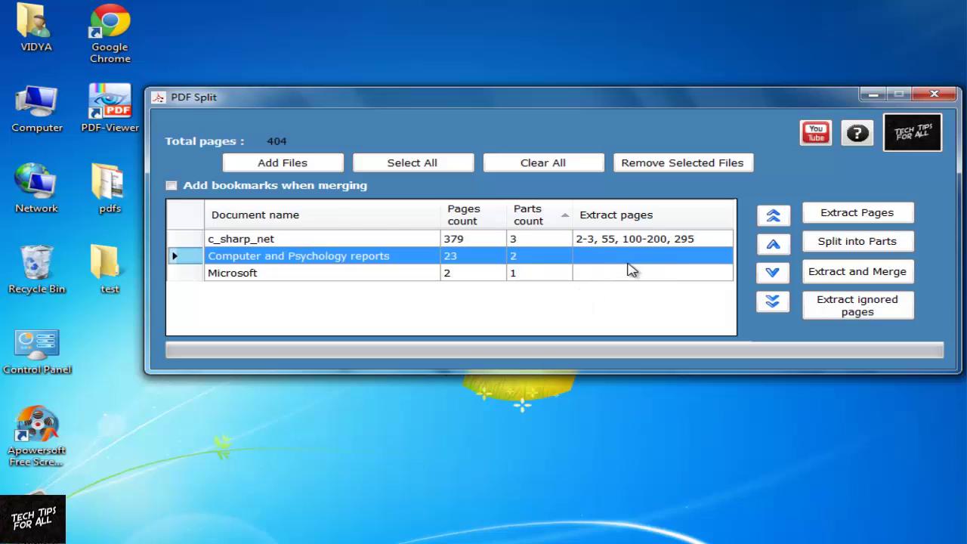
left_click(631, 269)
type("1-5, 7")
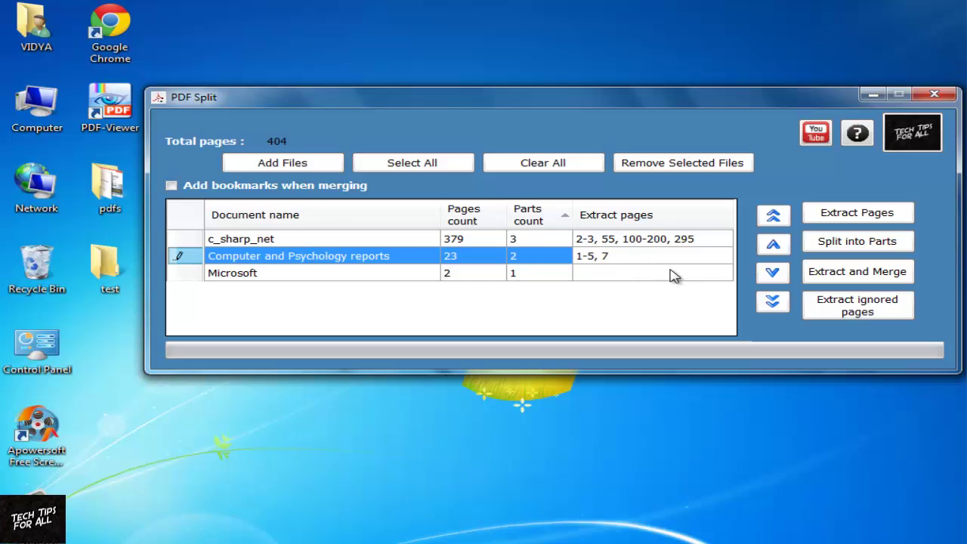
left_click(668, 273)
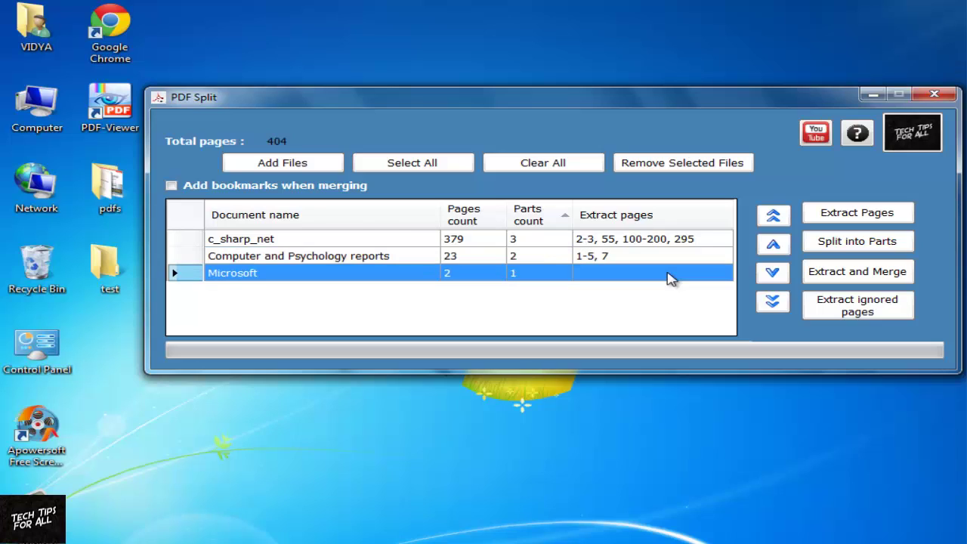
- Enter page 1 for Microsoft, then step through the rows back to c_sharp_net
left_click(668, 273)
type("1")
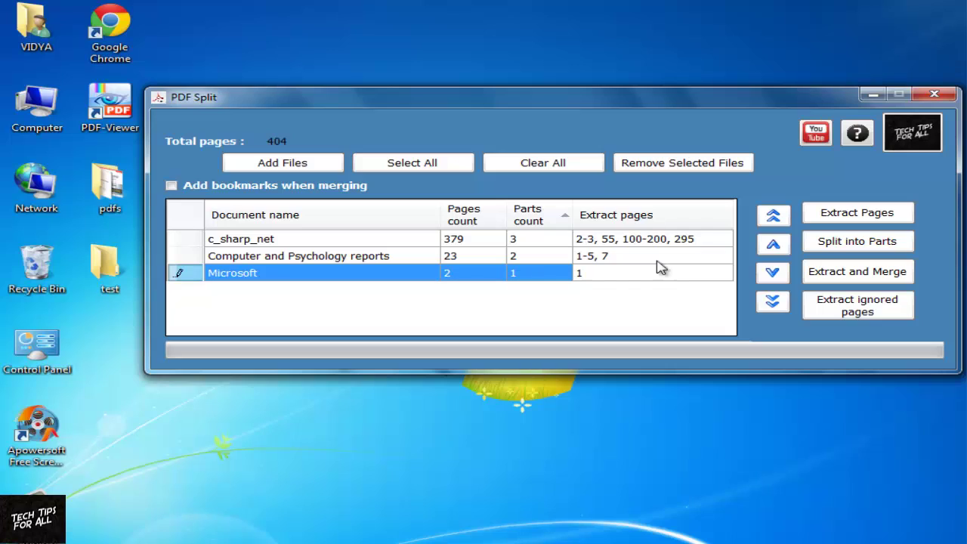
left_click(657, 255)
key("Up")
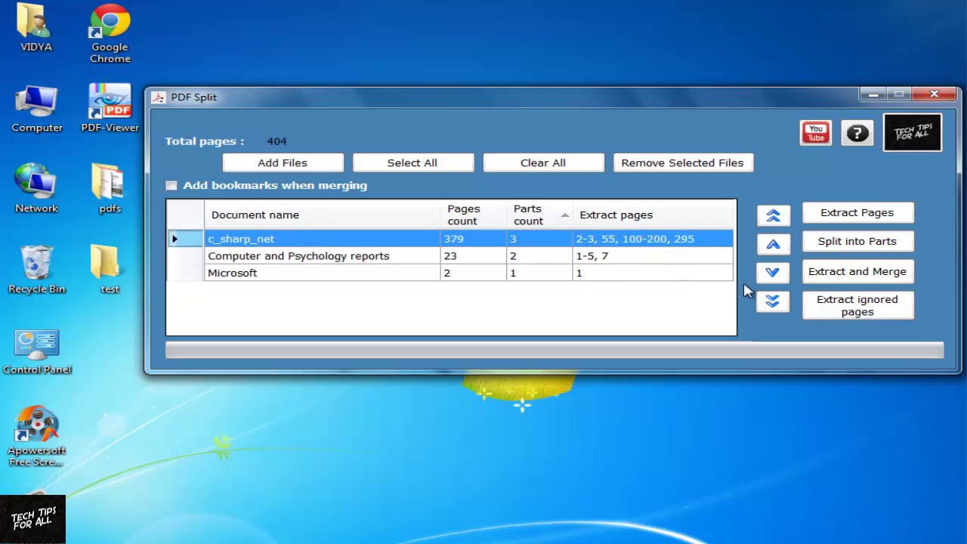
key("Down")
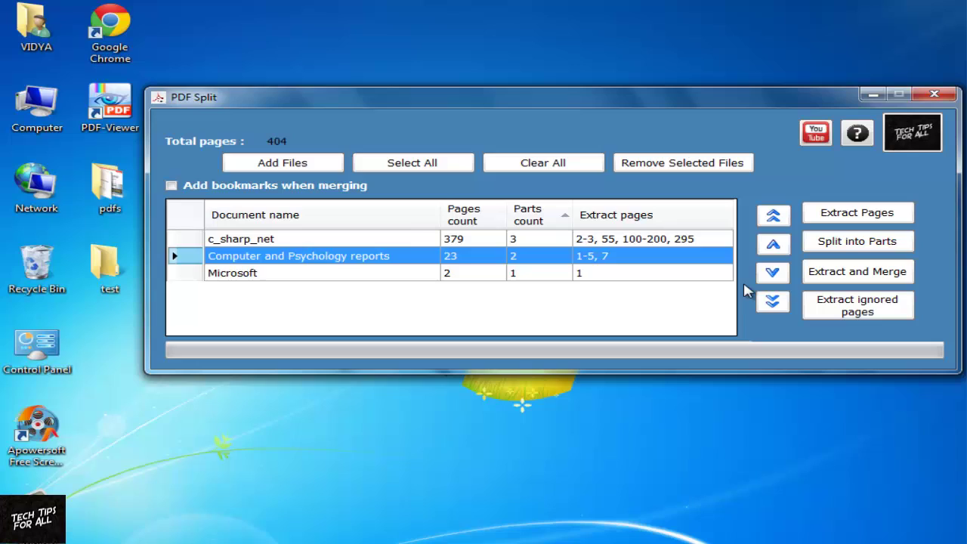
key("Down")
key("Up")
key("Up")
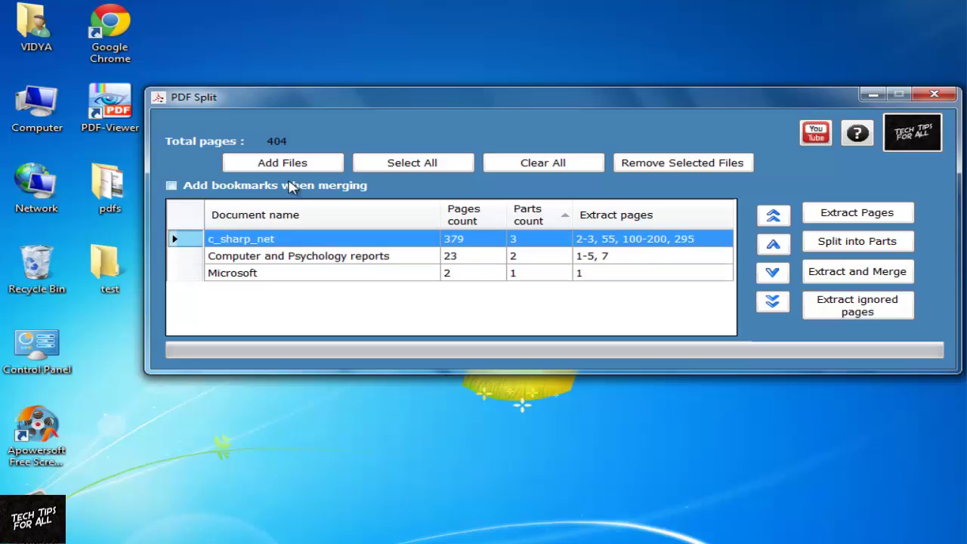
- Select all three documents and run Extract Pages with output to the test folder
left_click(394, 166)
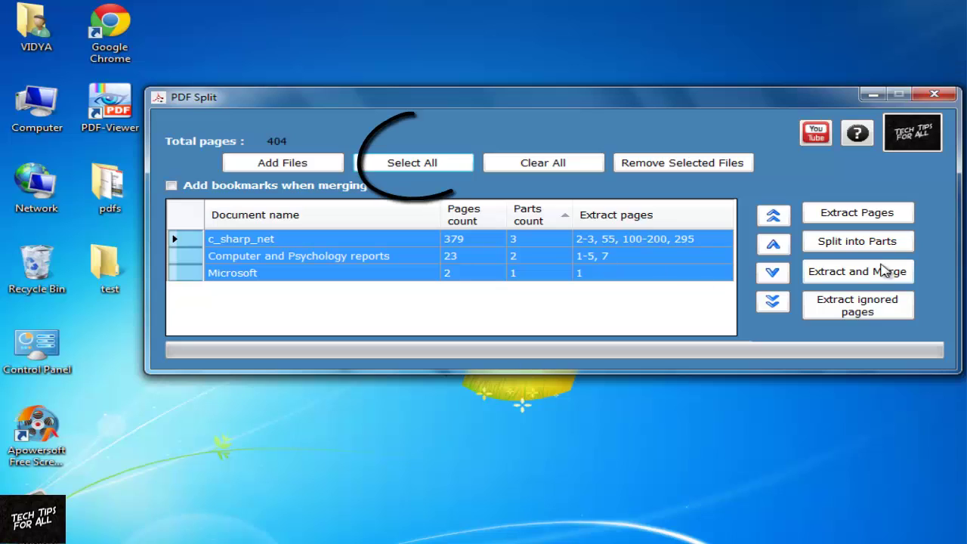
left_click(867, 217)
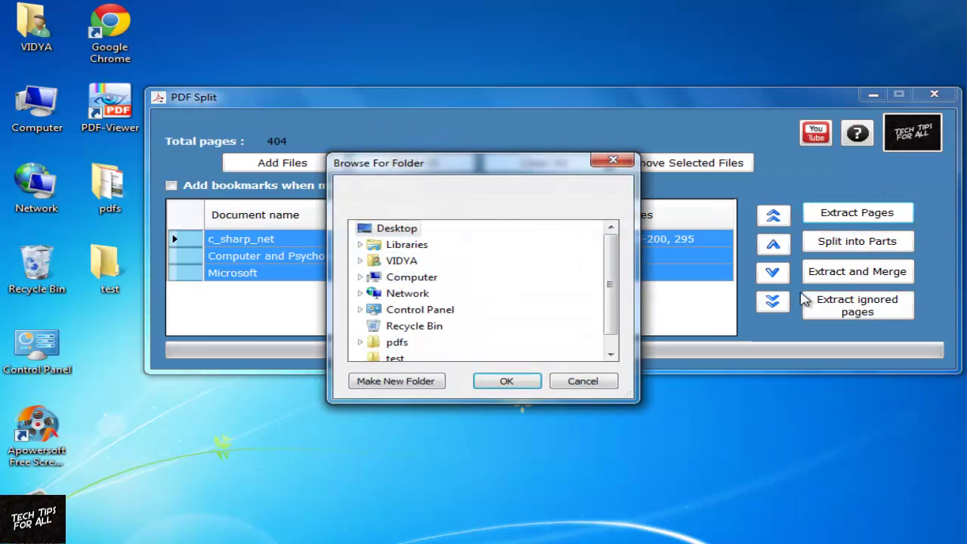
left_click(380, 361)
left_click(531, 384)
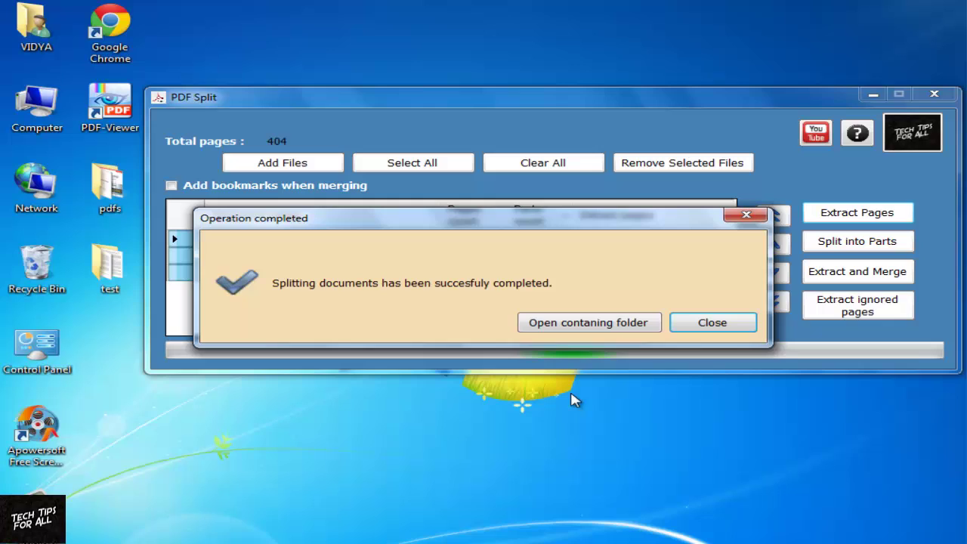
- Open the output folder, dismiss the completion message and move PDF Split higher
left_click(589, 326)
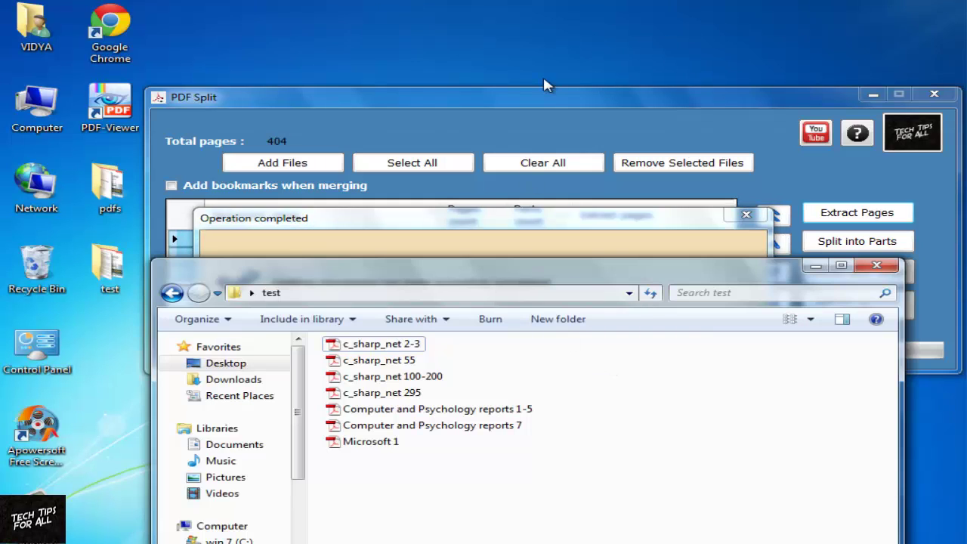
left_click(617, 257)
left_click(702, 322)
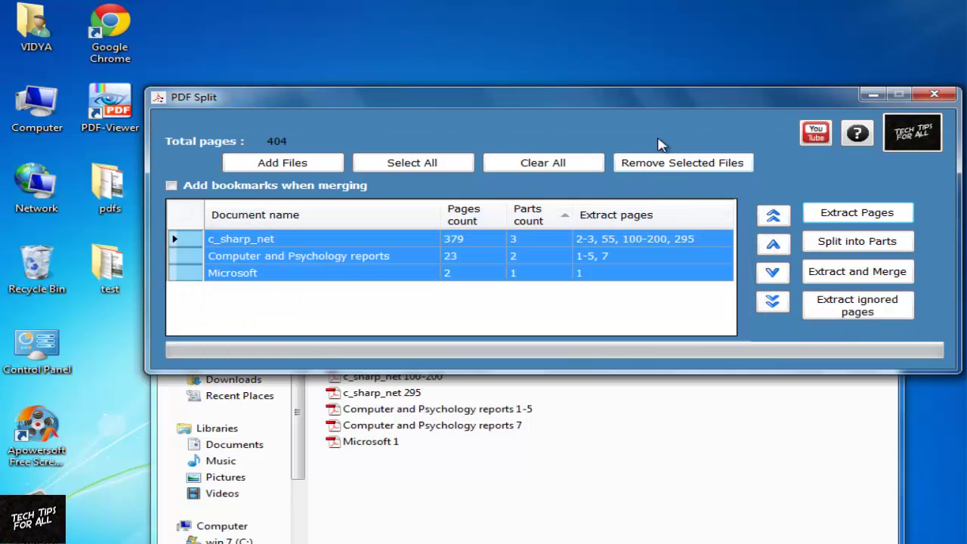
left_click_drag(648, 98, 643, 43)
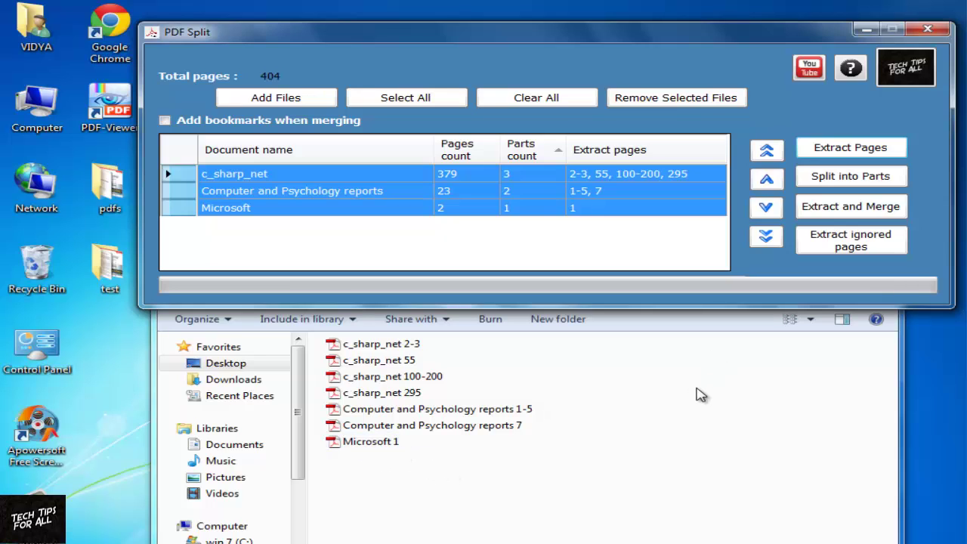
- Select and delete the seven extracted files in the test folder
left_click(701, 394)
key("ctrl+a")
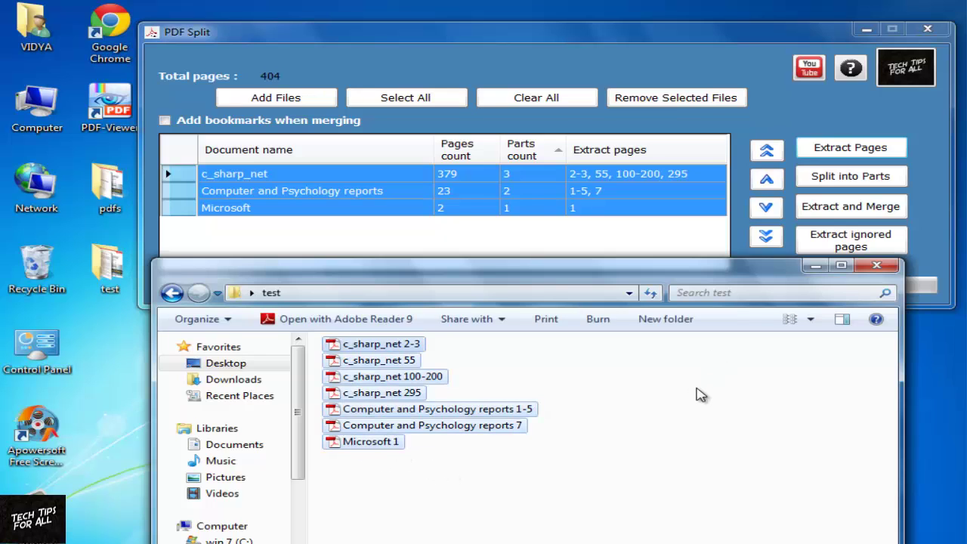
key("Delete")
- Confirm the file deletion, minimize Explorer and select the c_sharp_net document
key("Return")
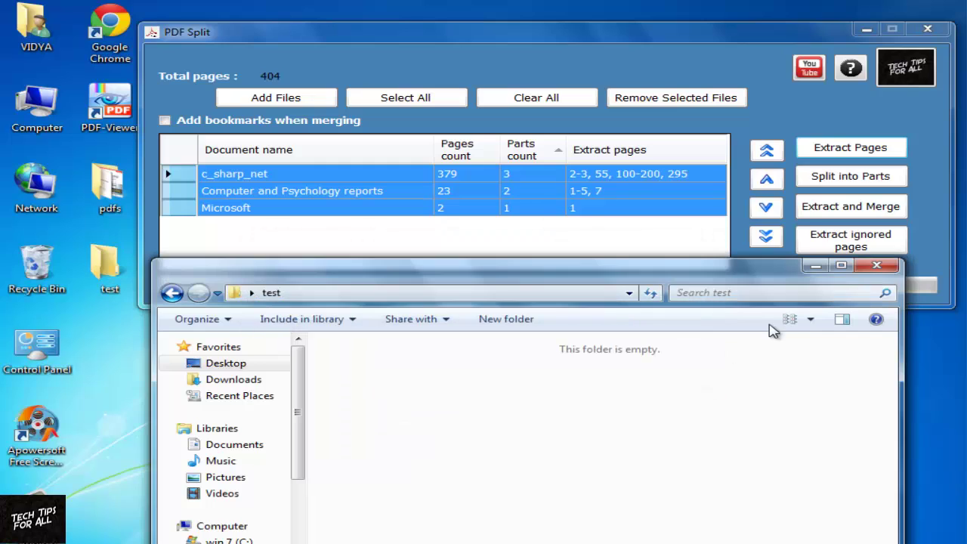
left_click(815, 265)
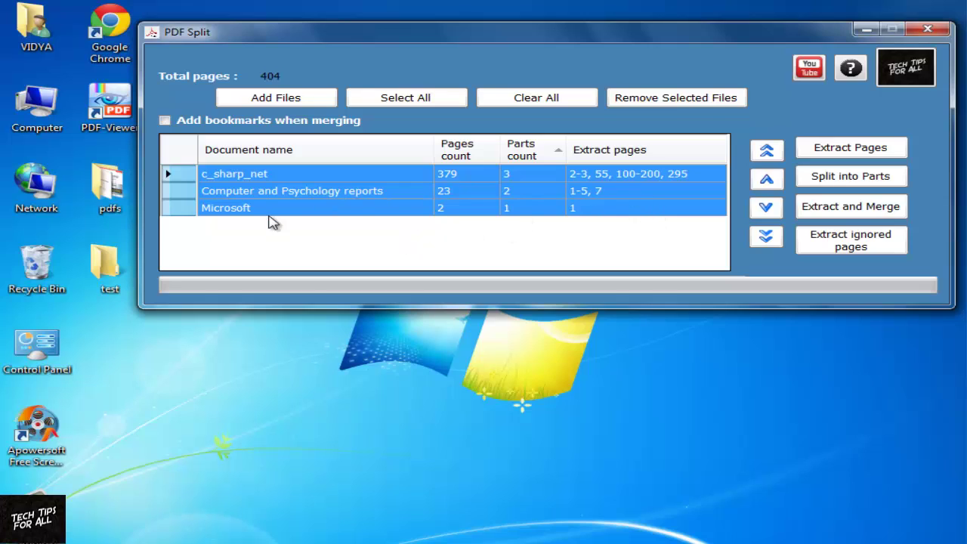
left_click(193, 173)
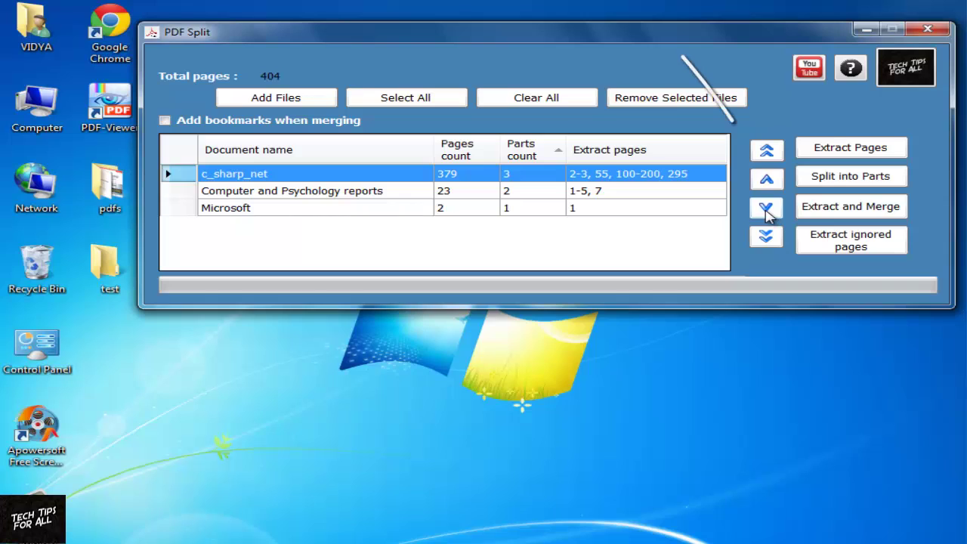
- Move c_sharp_net with the arrow buttons until it sits second, below Computer and Psychology reports
left_click(767, 210)
left_click(767, 209)
left_click(767, 181)
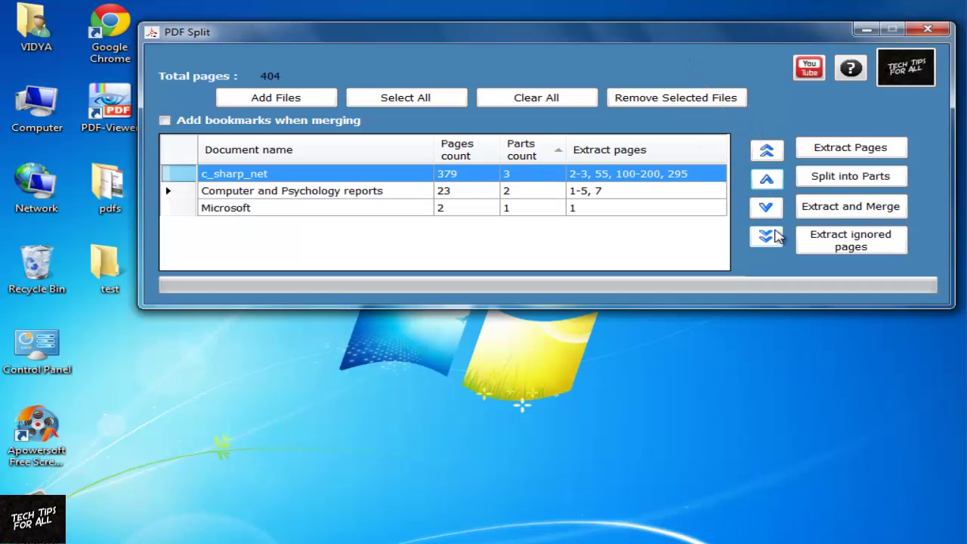
left_click(771, 237)
left_click(767, 153)
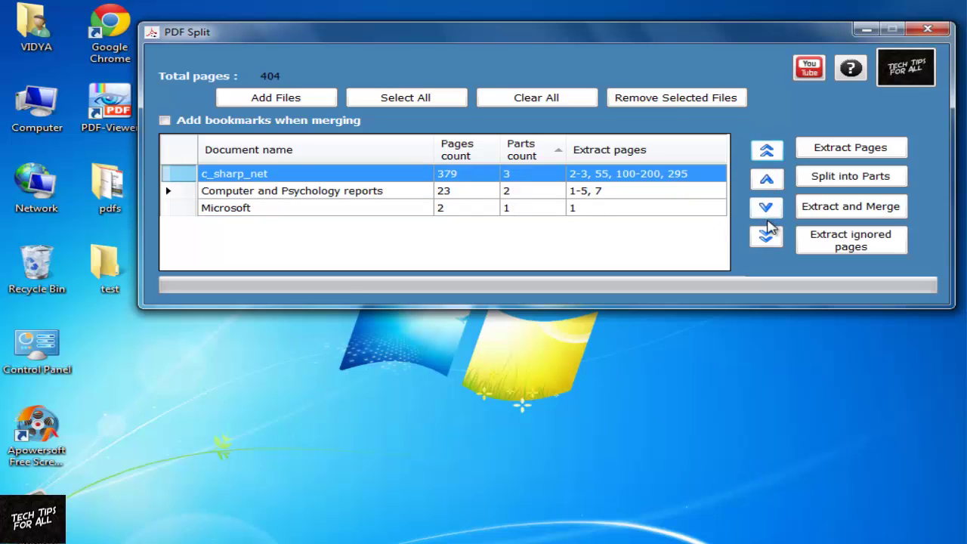
left_click(766, 237)
left_click(768, 210)
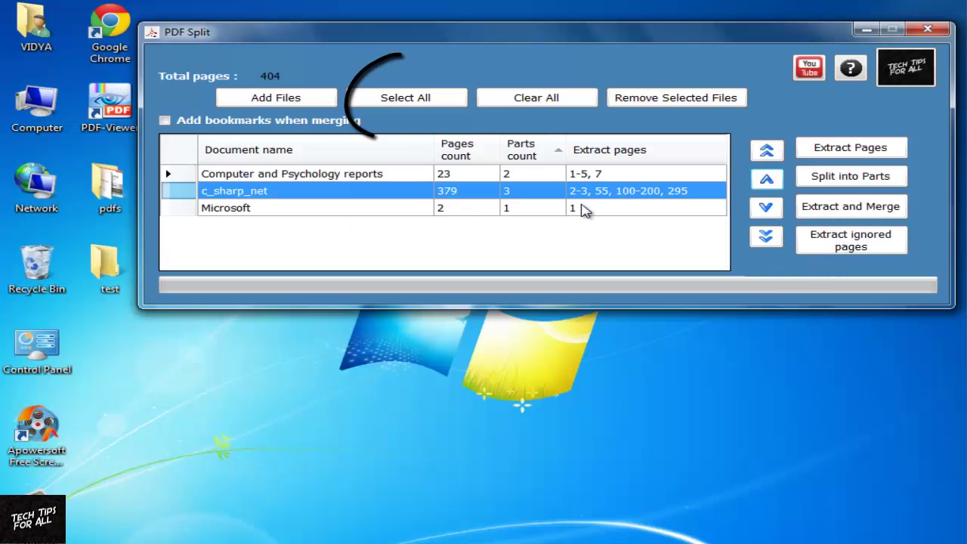
- Select all documents, enable Add bookmarks when merging, and start Extract and Merge
left_click(435, 106)
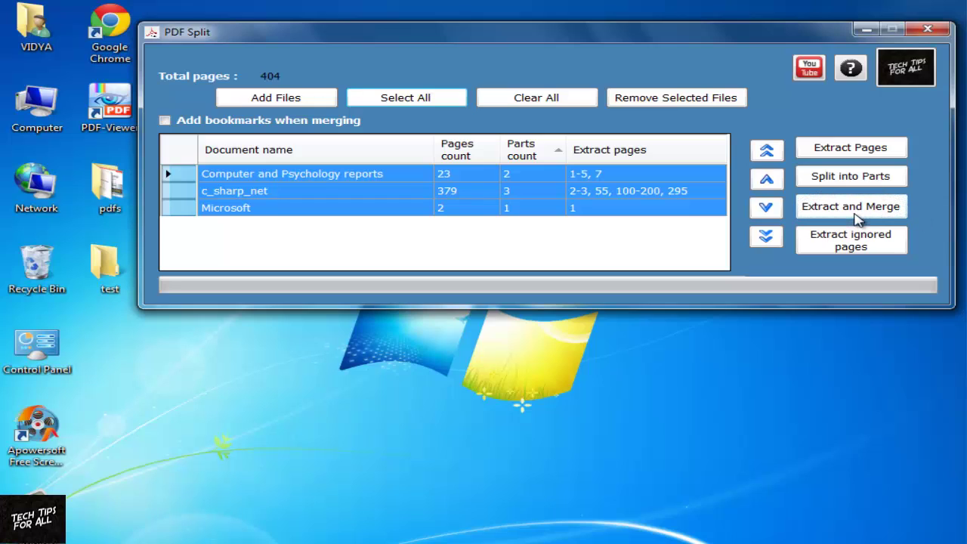
left_click(165, 121)
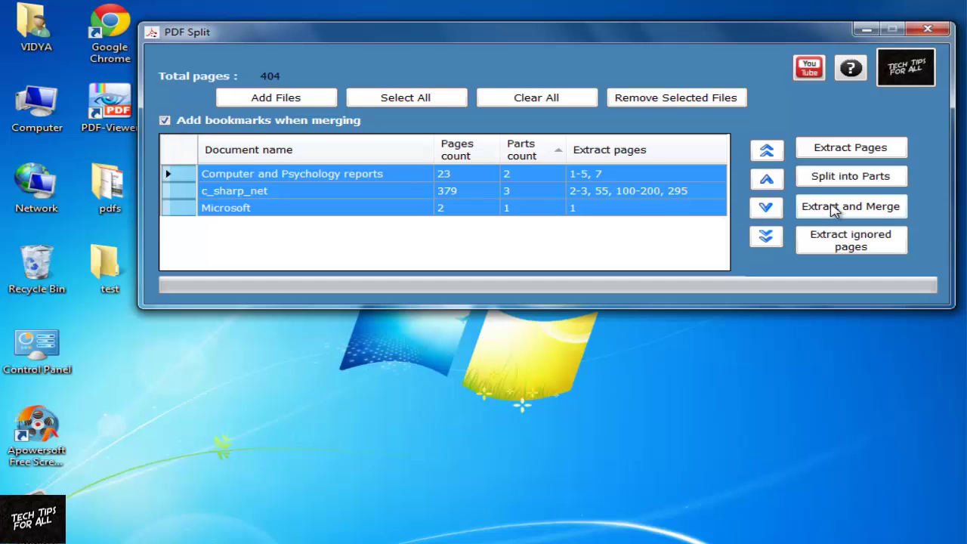
left_click(891, 213)
type("Extract and Mer")
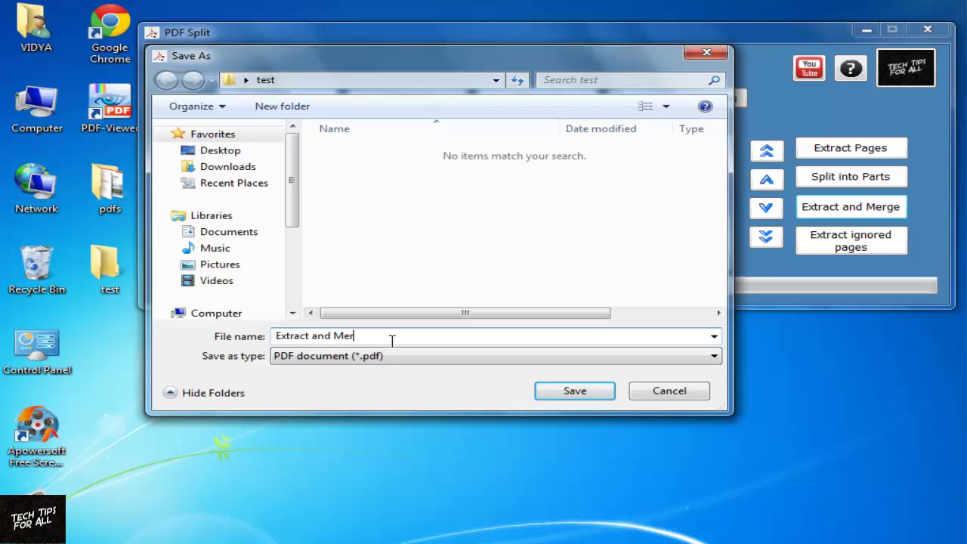
- Finish the file name 'Extract and Merge with Bookmarks' and save it into test
type("ge with Bookmarks")
left_click(573, 395)
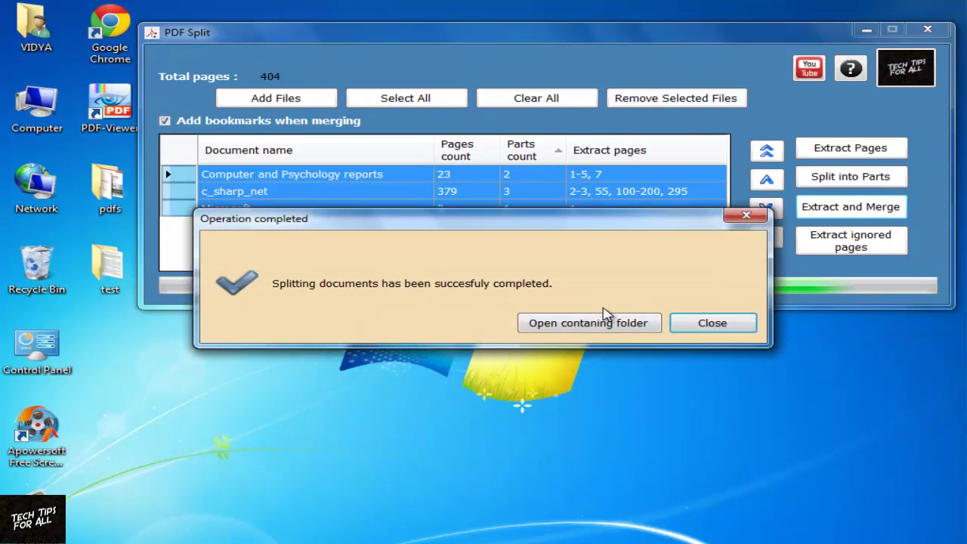
- Open the merged PDF's bookmarks and check each one, from Psychology reports 7 down to Microsoft 1
left_click(632, 326)
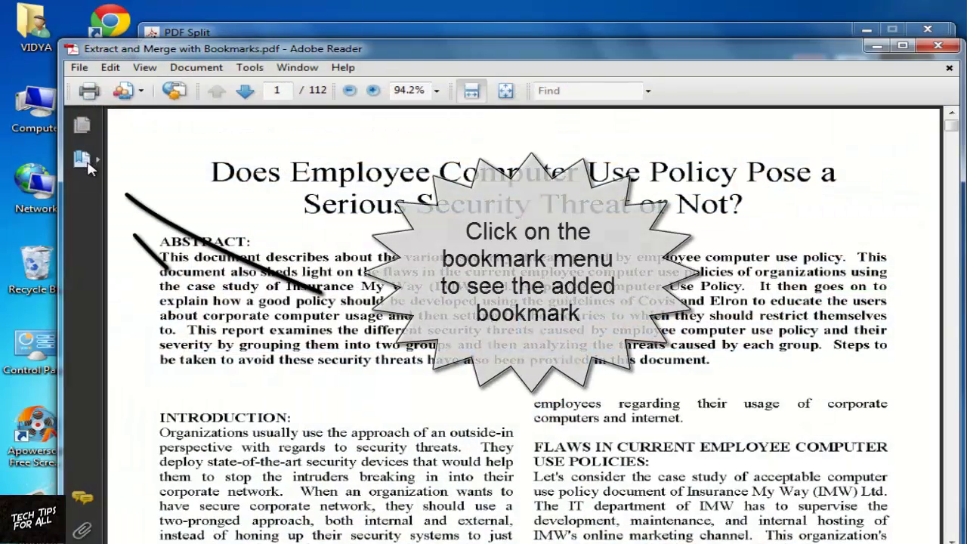
left_click(85, 162)
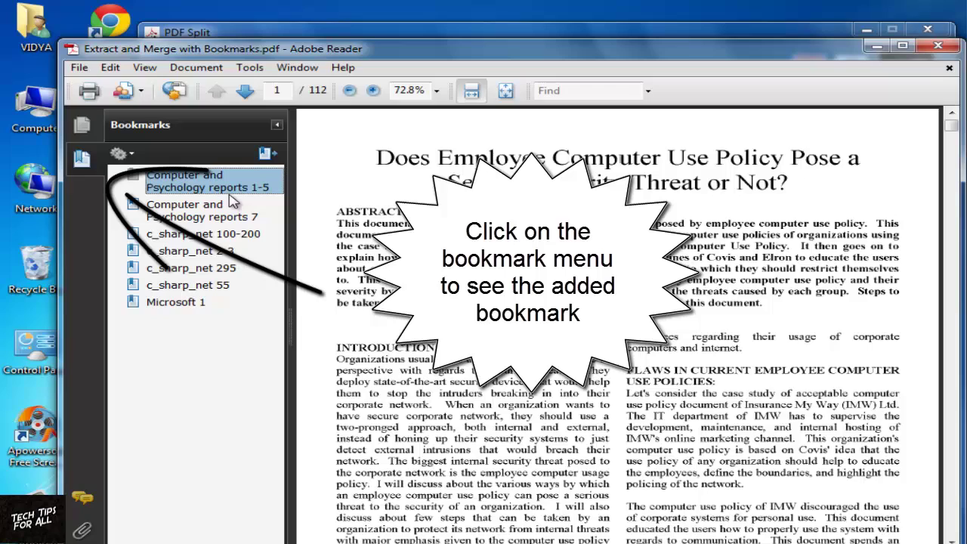
left_click(220, 217)
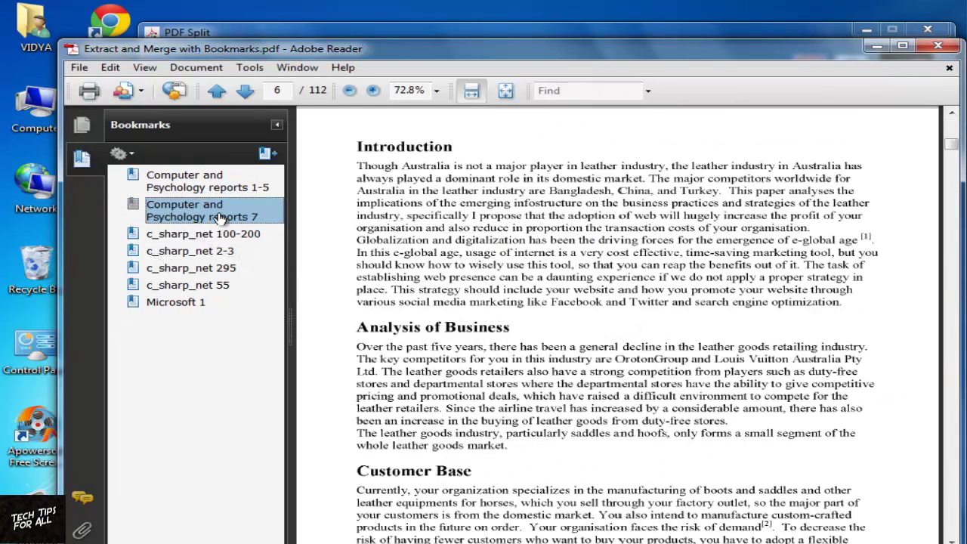
left_click(217, 235)
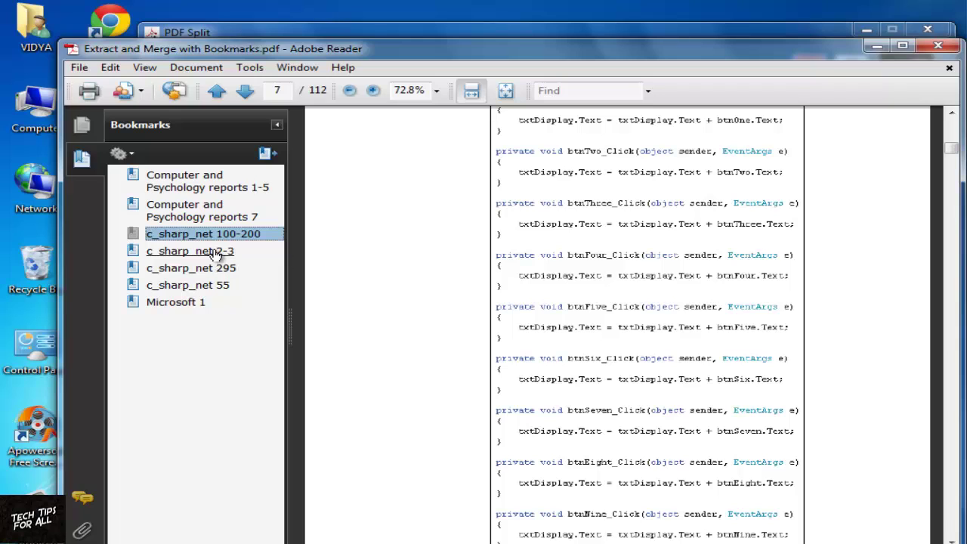
left_click(216, 251)
left_click(217, 268)
left_click(213, 292)
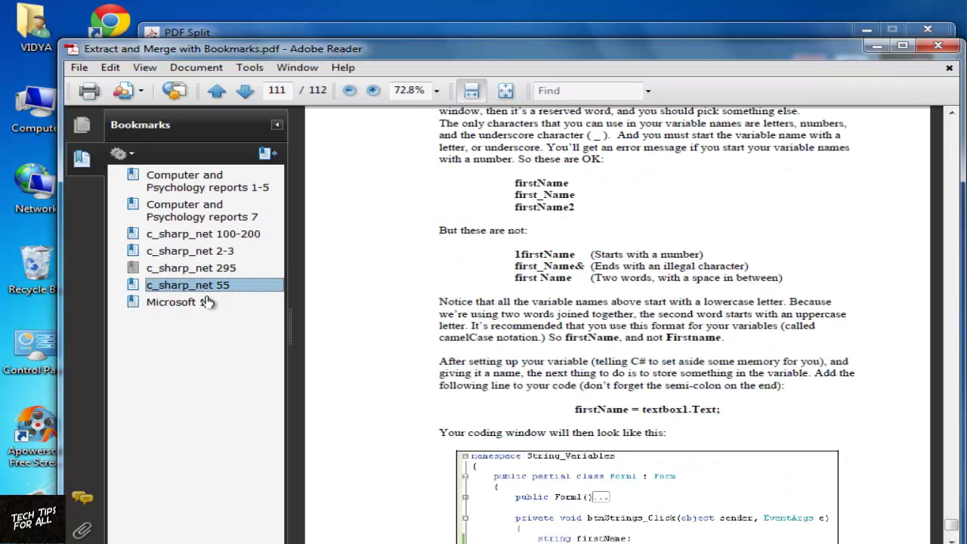
left_click(203, 303)
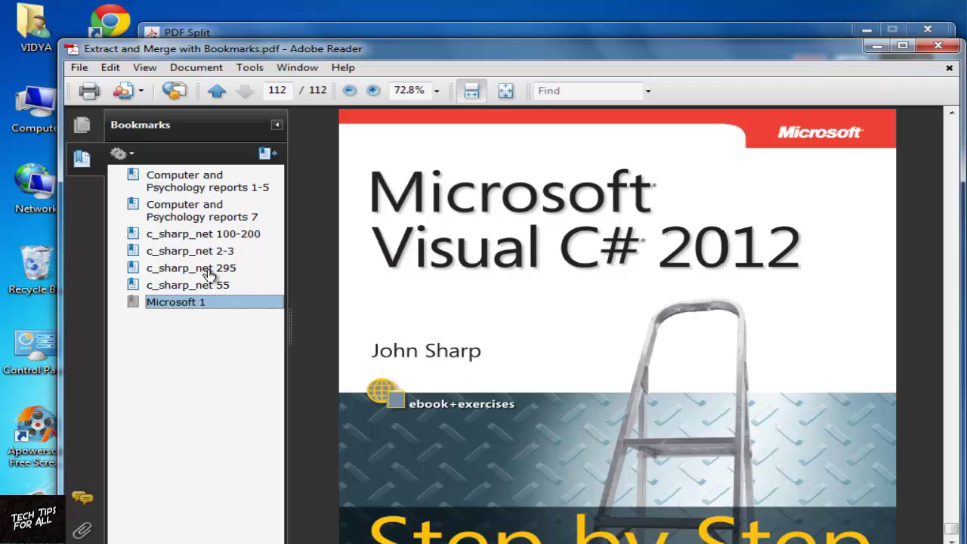
- Check the bookmarks again in reverse, from c_sharp_net 55 up to Psychology reports 1-5
left_click(215, 285)
left_click(217, 269)
left_click(217, 251)
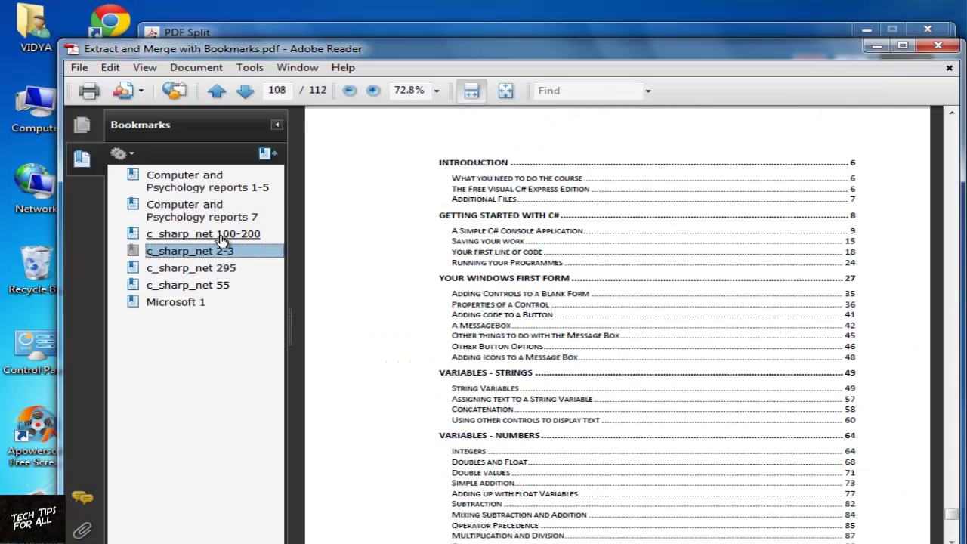
left_click(216, 234)
left_click(220, 210)
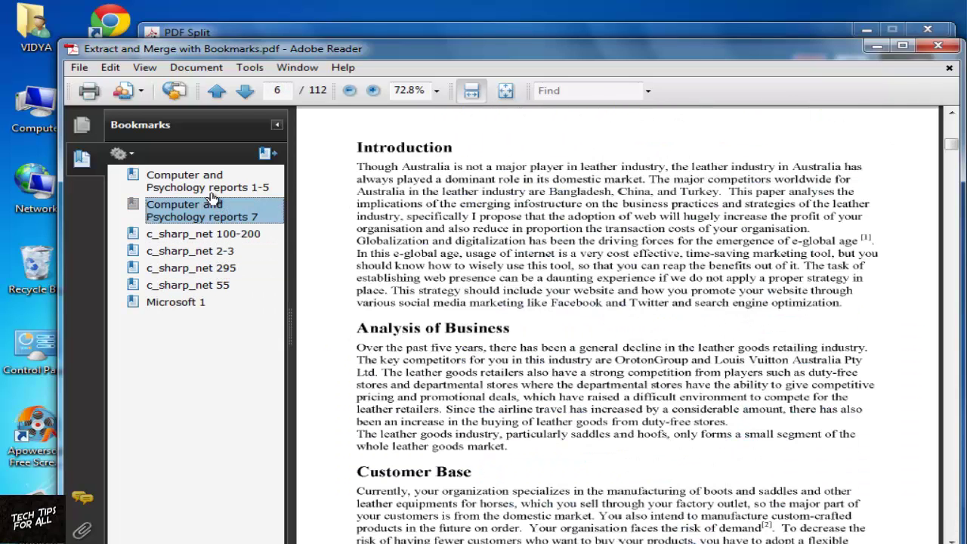
left_click(215, 186)
- Close the merged PDF and export the ignored pages into the test folder
left_click(938, 47)
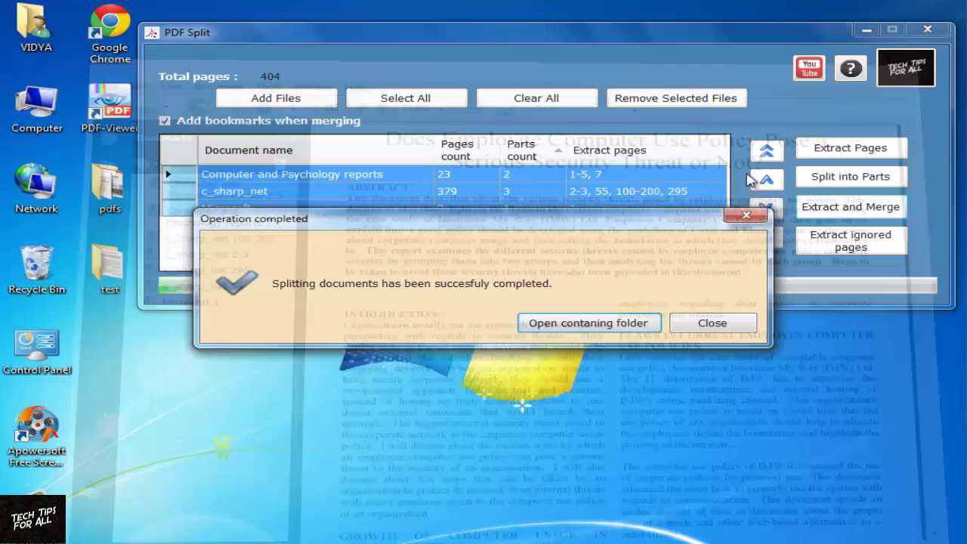
left_click(703, 324)
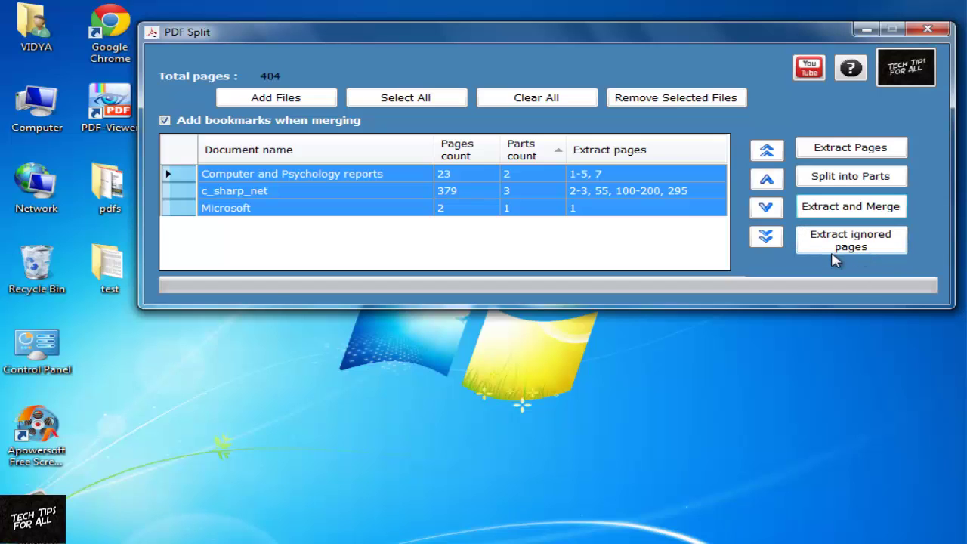
left_click(836, 250)
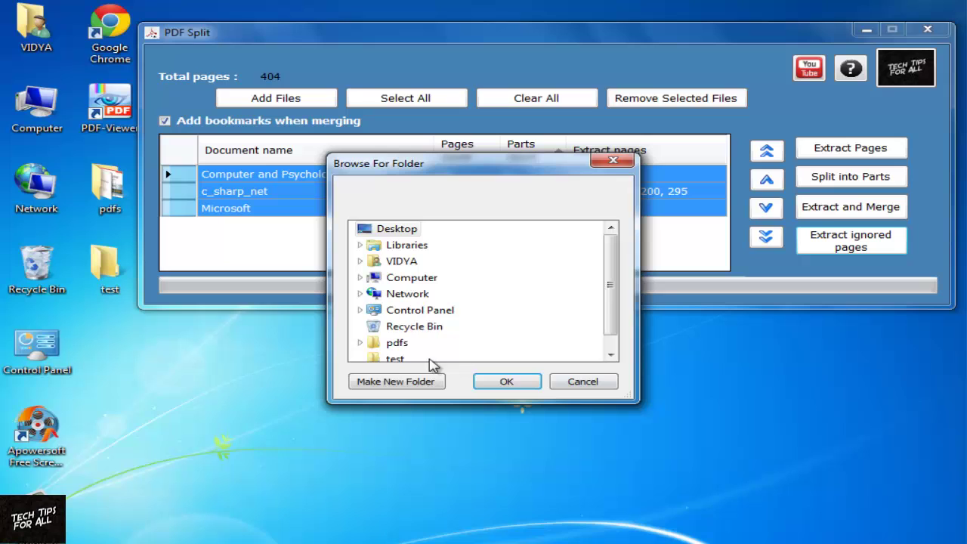
left_click(394, 342)
left_click(502, 388)
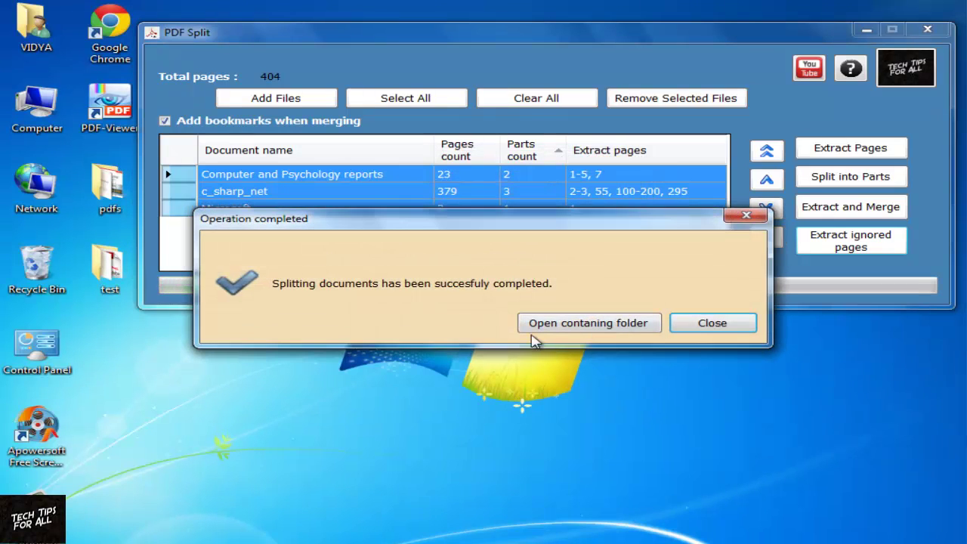
- View the exported files in their folder, then dismiss the completion message
left_click(558, 327)
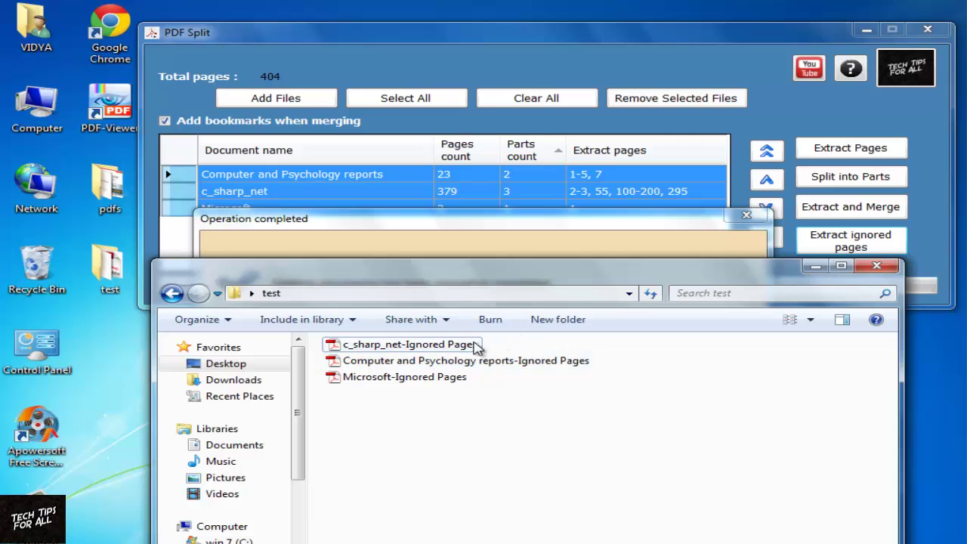
left_click(476, 47)
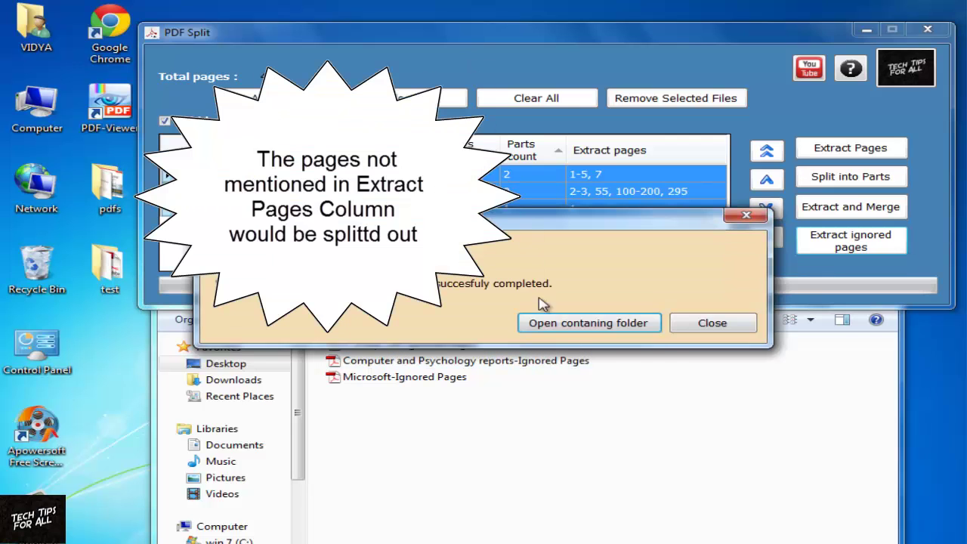
left_click(713, 321)
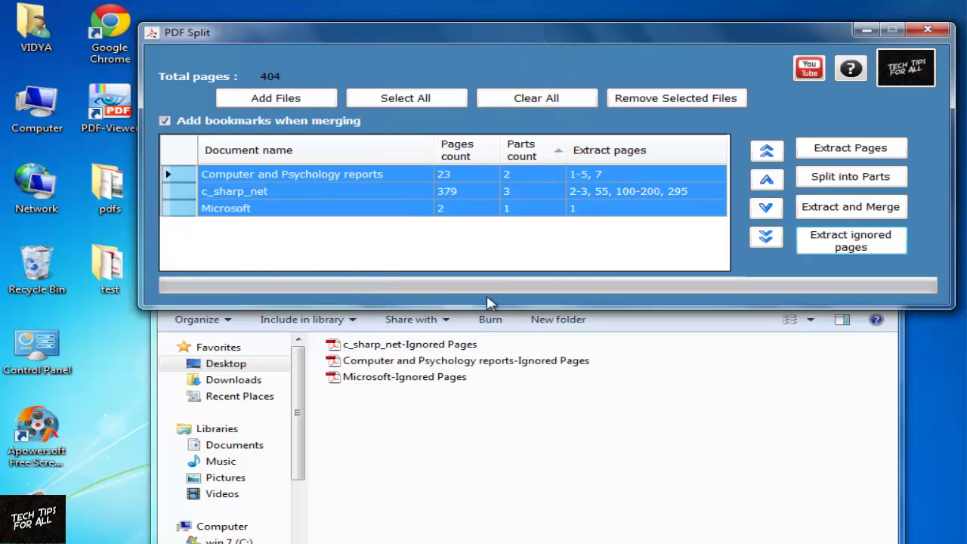
double_click(461, 363)
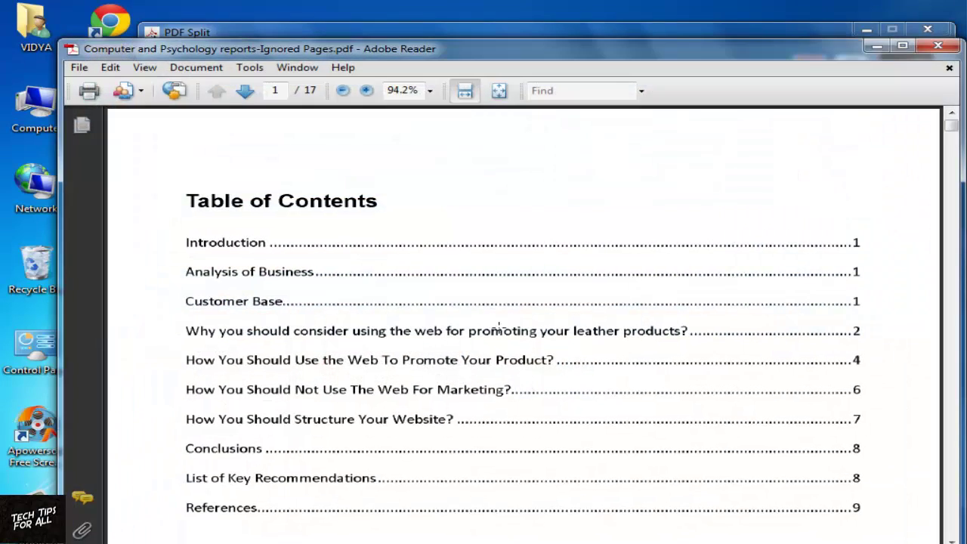
left_click(877, 46)
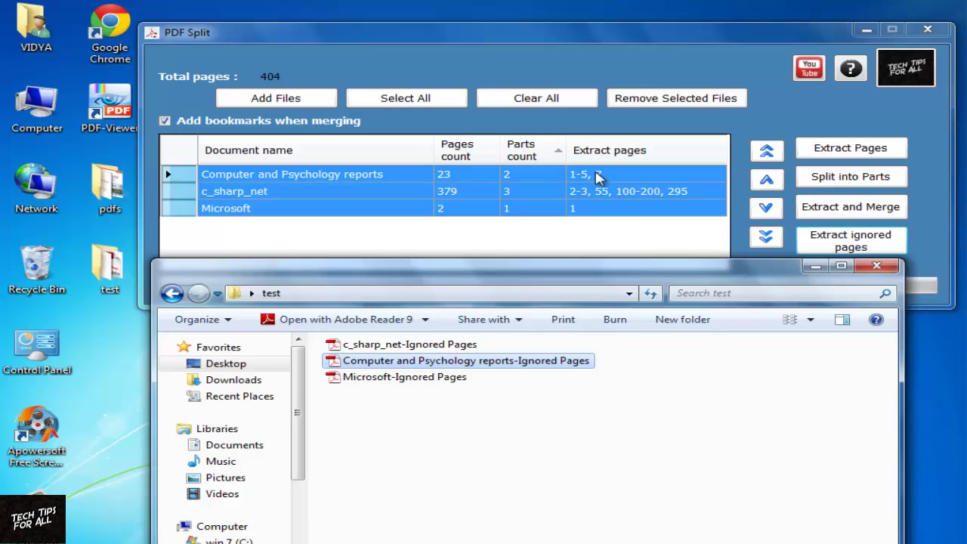
double_click(466, 360)
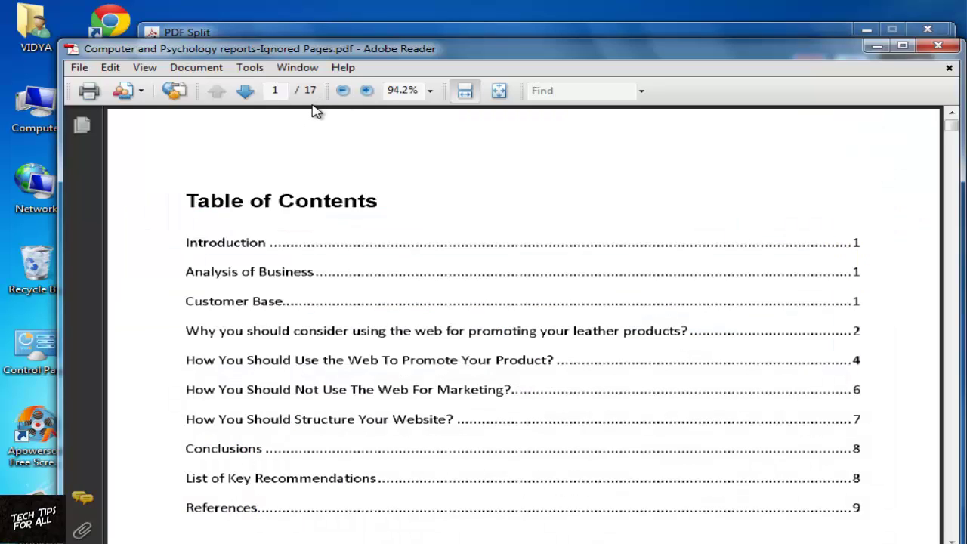
scroll(460, 288, "down", 5)
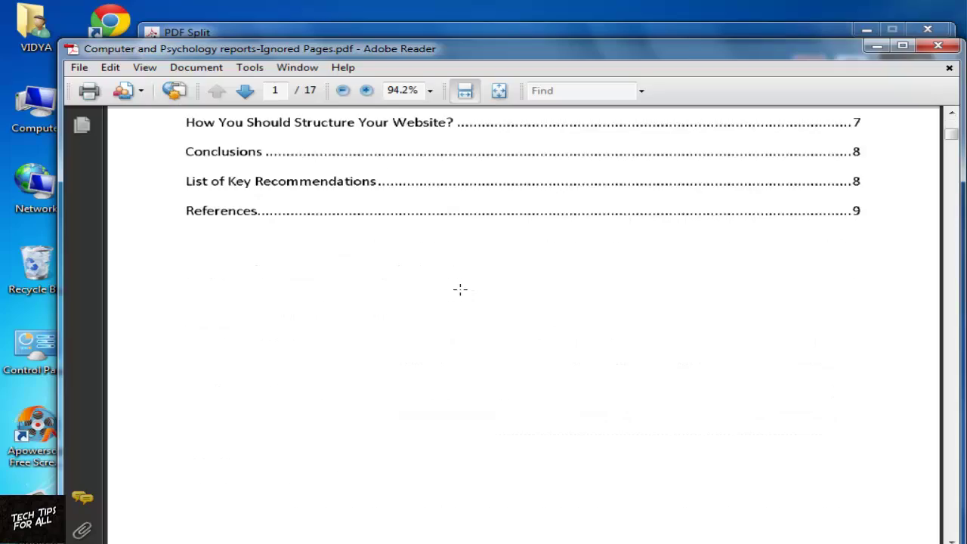
scroll(461, 289, "down", 5)
scroll(460, 289, "down", 5)
scroll(465, 304, "down", 5)
scroll(465, 306, "down", 5)
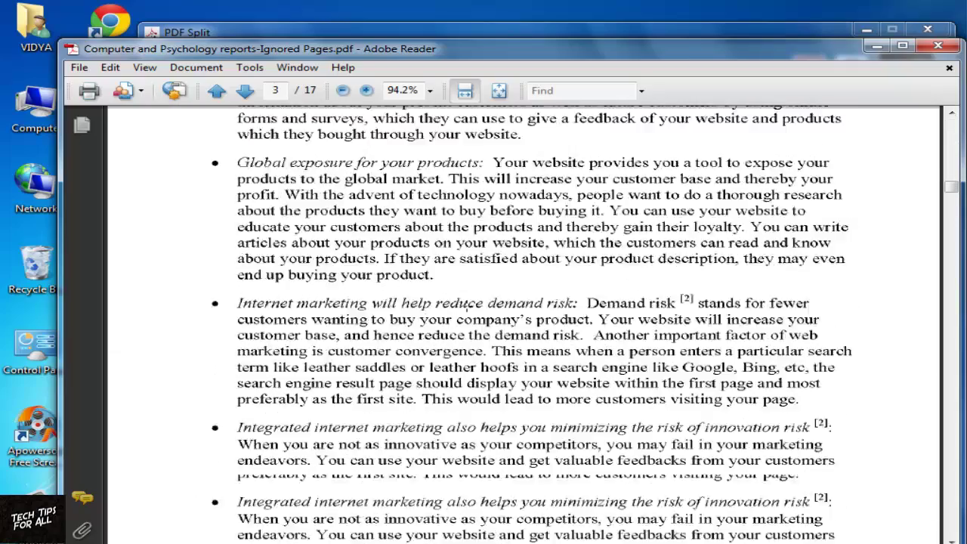
scroll(466, 300, "down", 5)
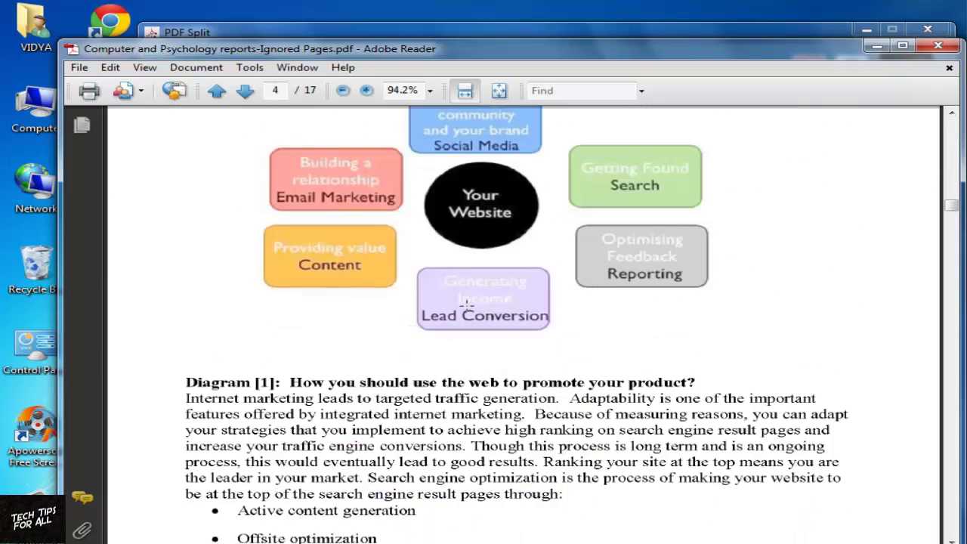
left_click(937, 47)
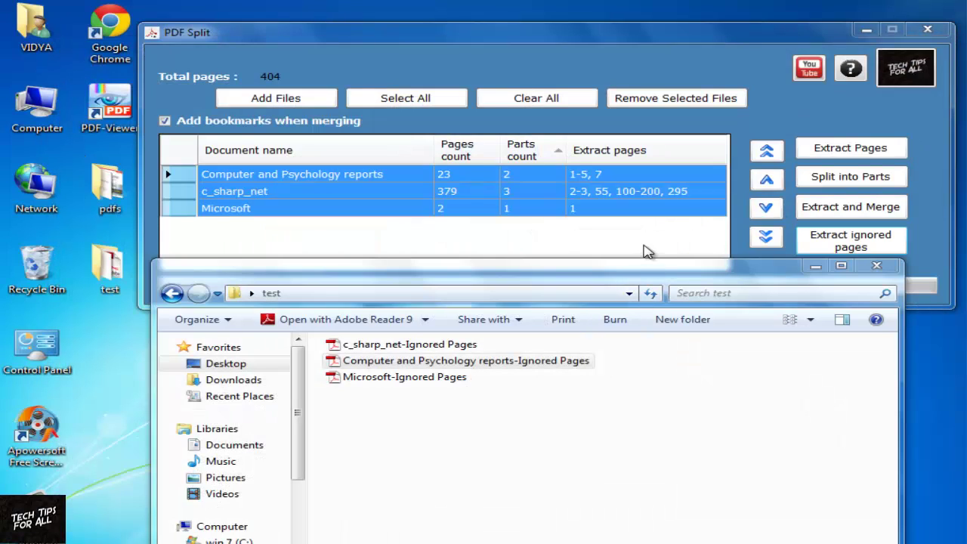
- Remove c_sharp_net from PDF Split's document list and minimize the test folder window
left_click(643, 250)
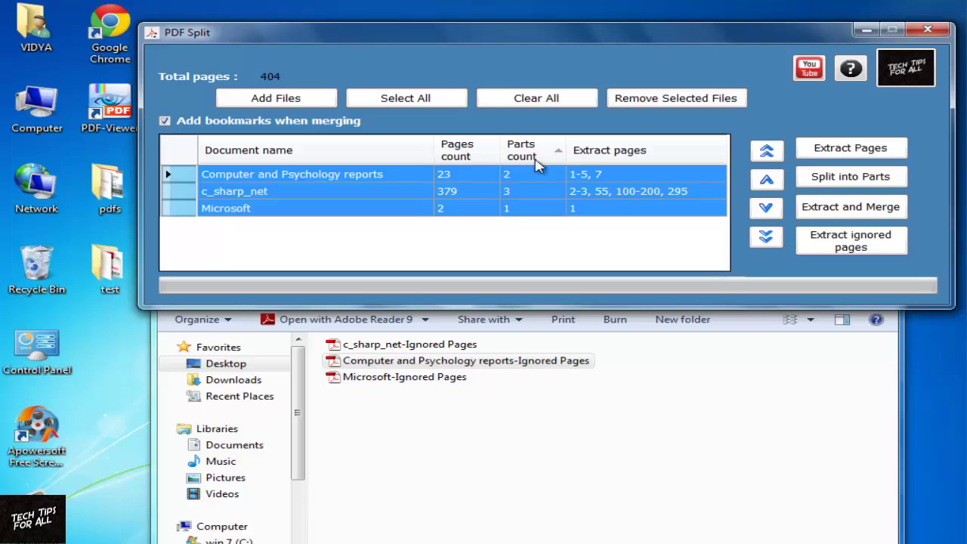
left_click(190, 195)
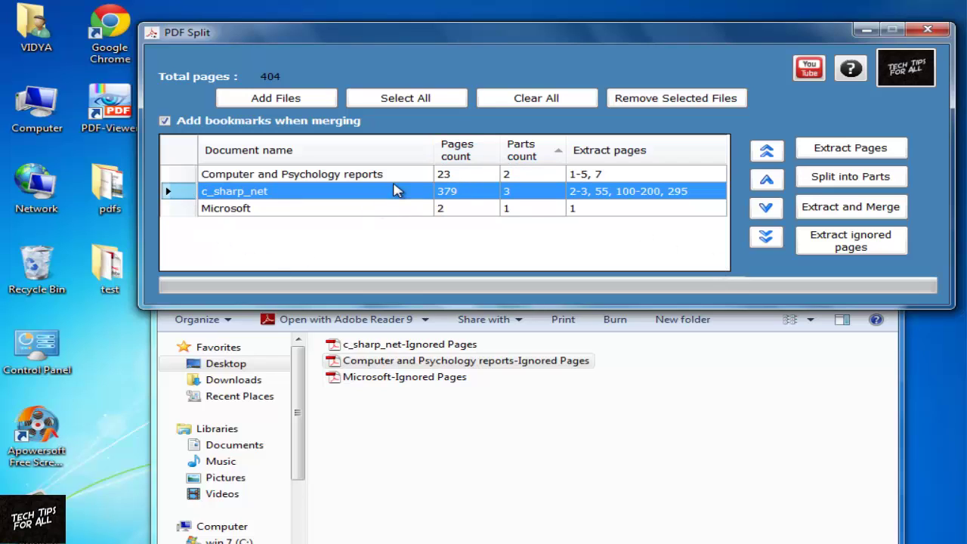
left_click(665, 104)
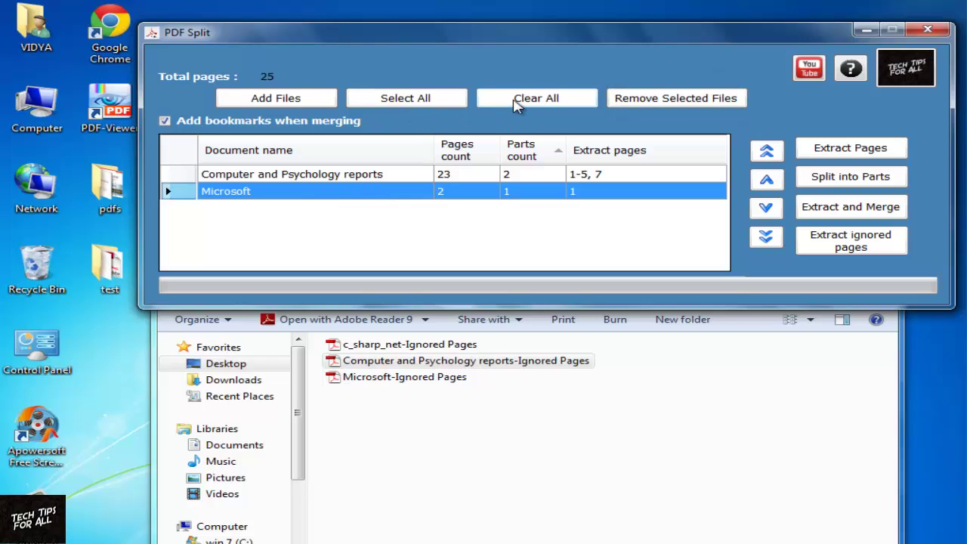
left_click(774, 350)
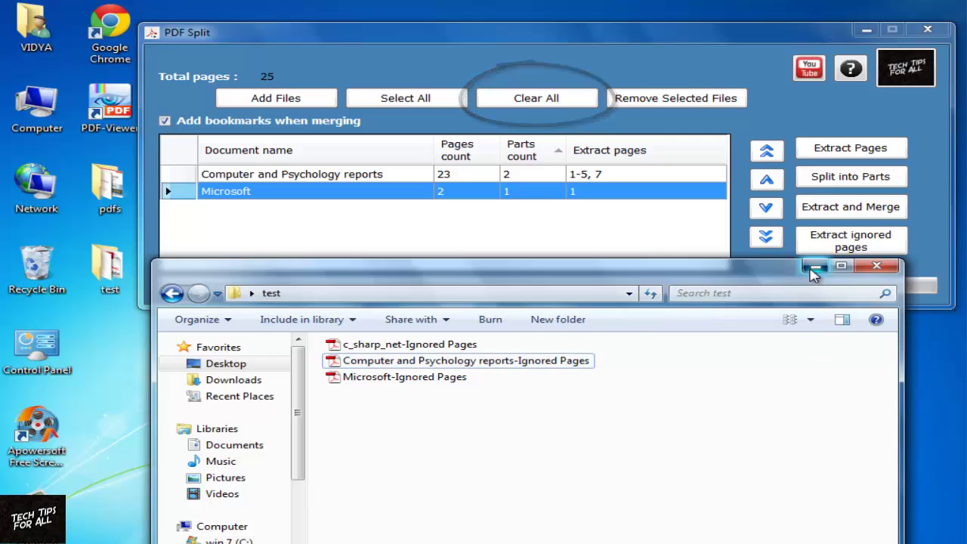
left_click(839, 227)
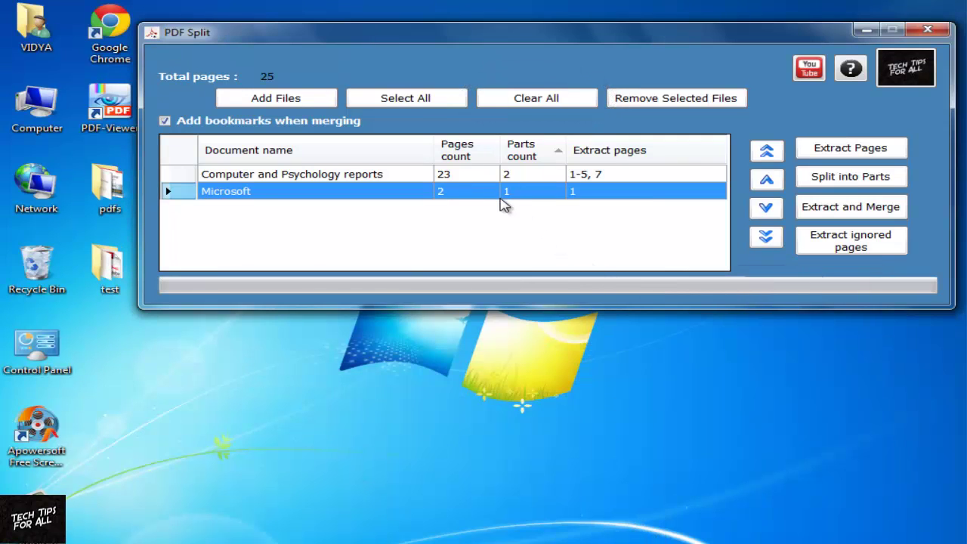